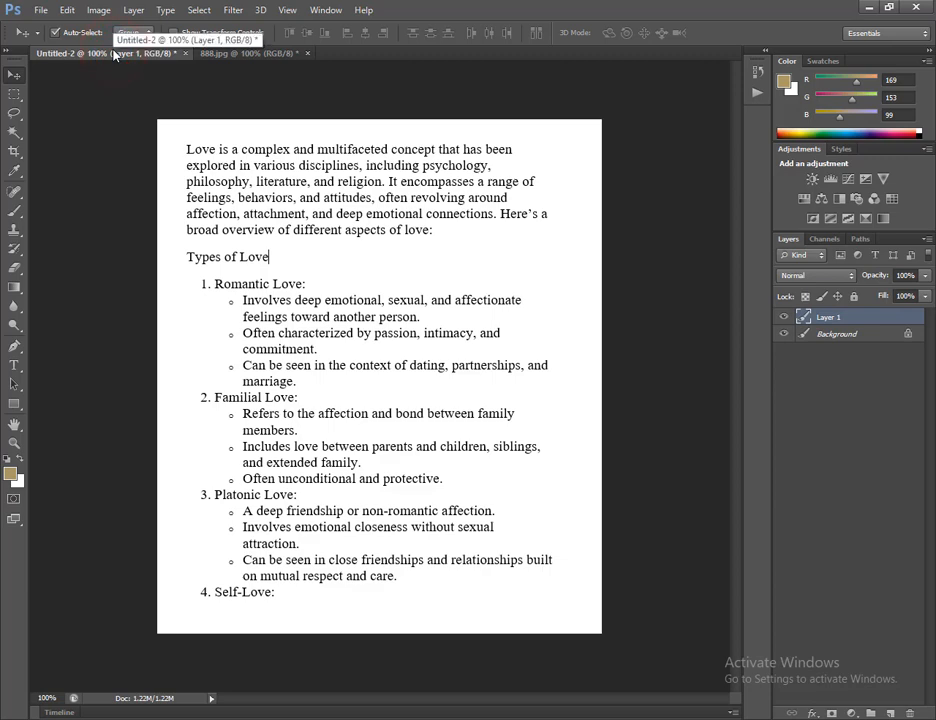
Step: Compare the clean text page in Untitled-2 with the stained old-paper page in 888.jpg
left_click(282, 60)
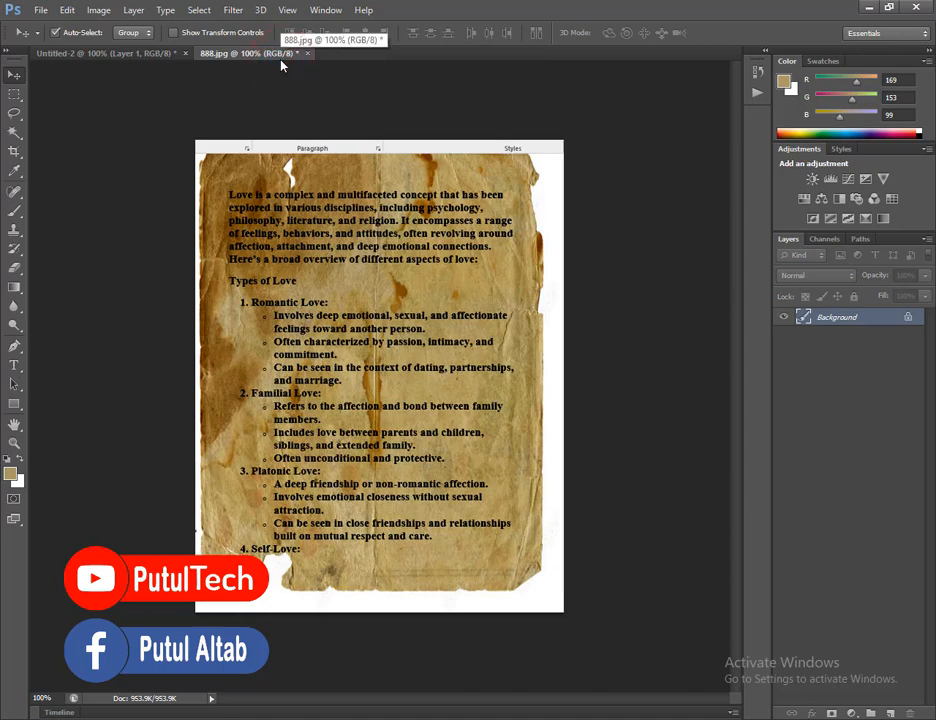
left_click(113, 57)
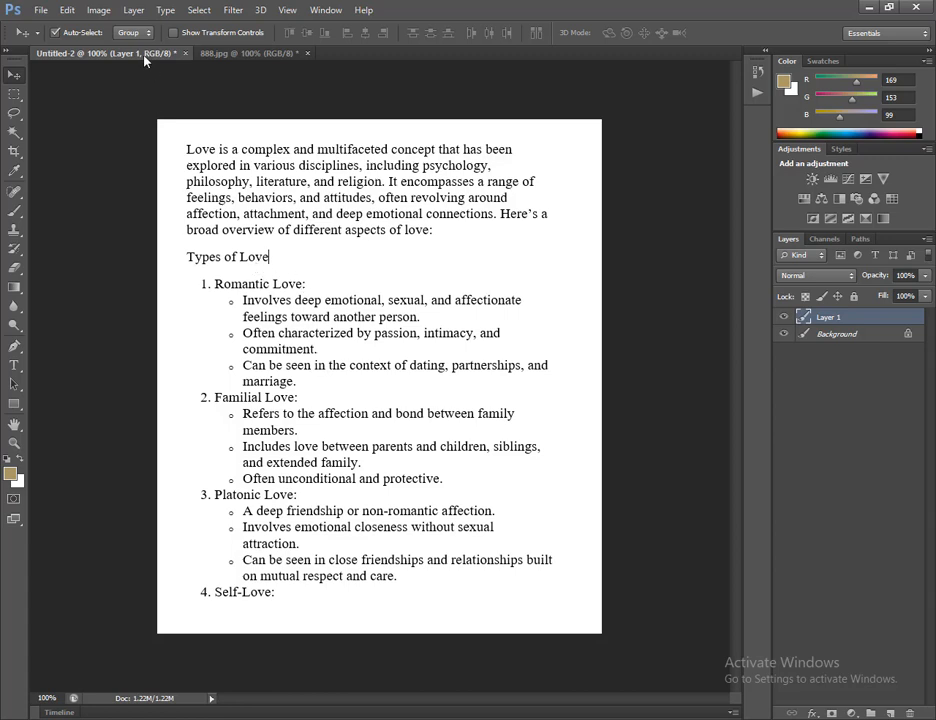
left_click(217, 55)
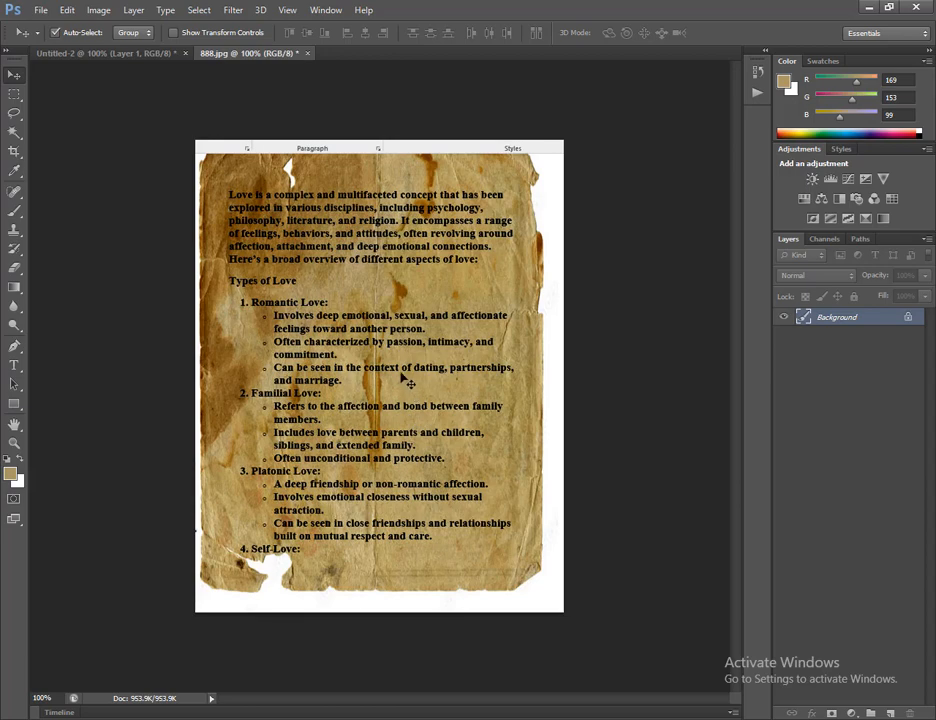
left_click(118, 53)
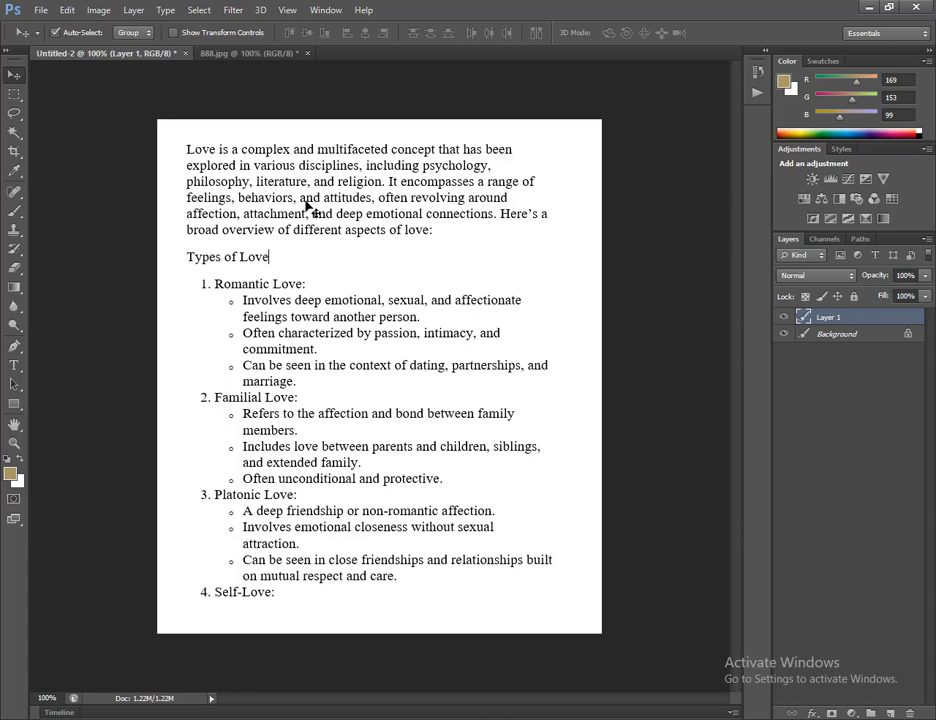
left_click(222, 55)
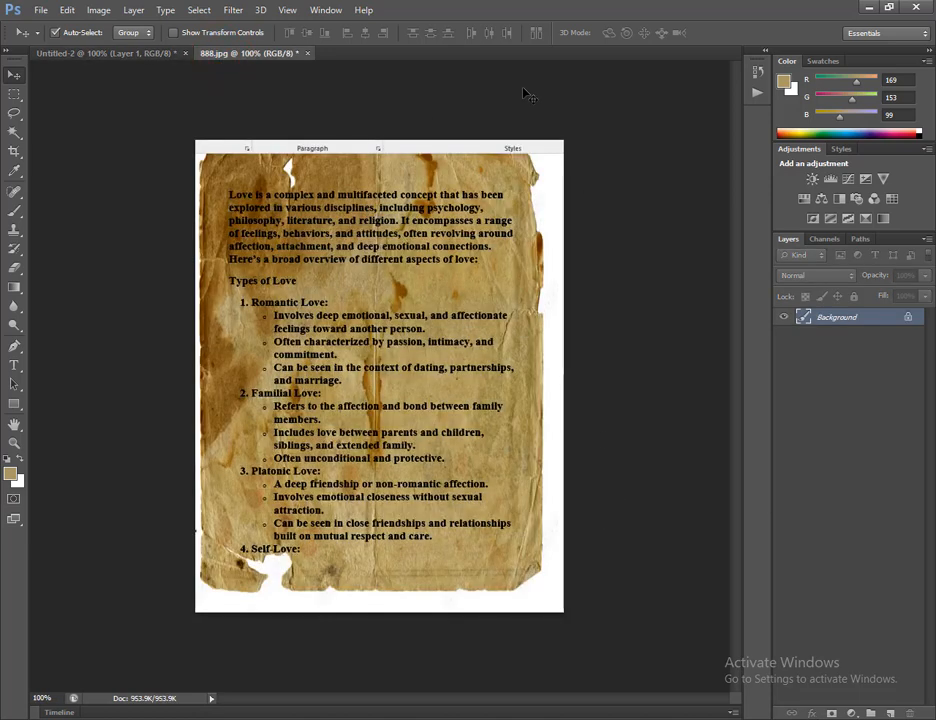
left_click(480, 289)
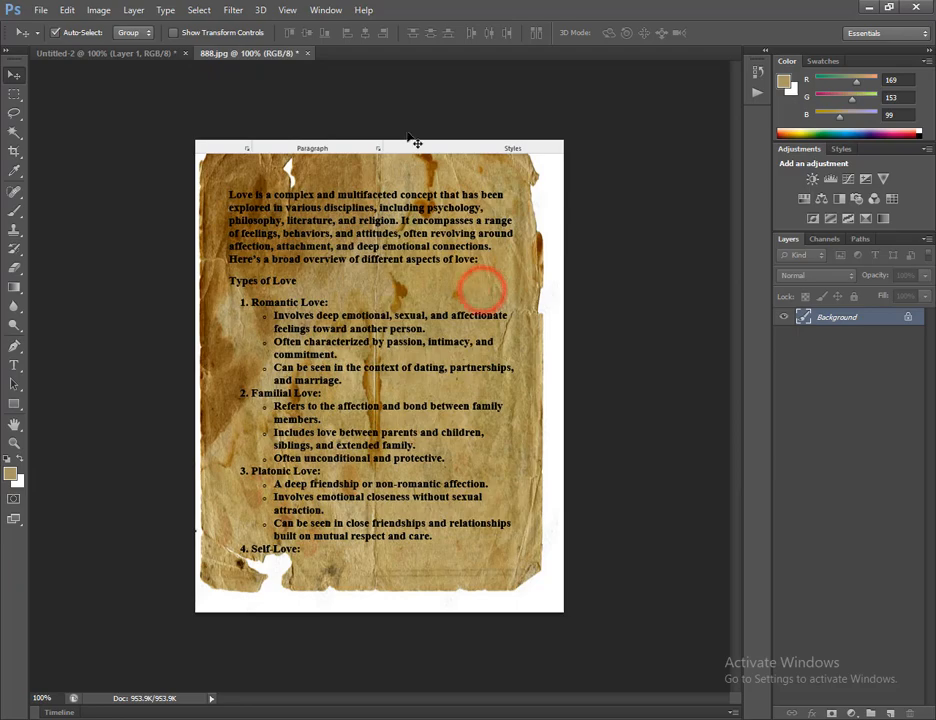
Step: Start a Color Range selection on 888.jpg with selection preview None, adding the white margin and brown paper-stain colours to the sample
left_click(199, 10)
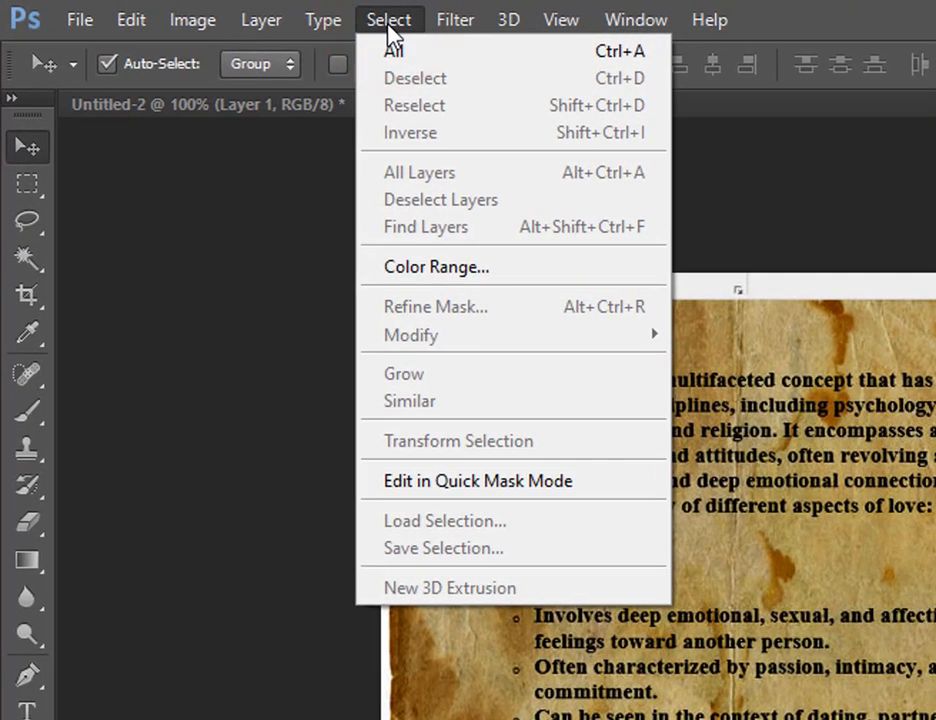
left_click(481, 270)
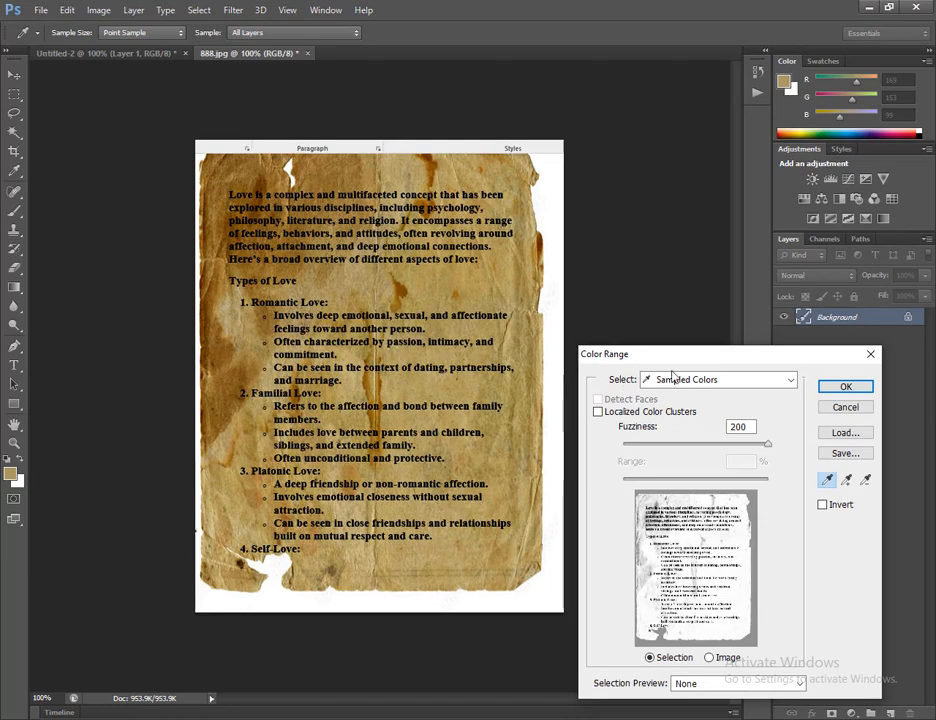
left_click_drag(728, 356, 682, 284)
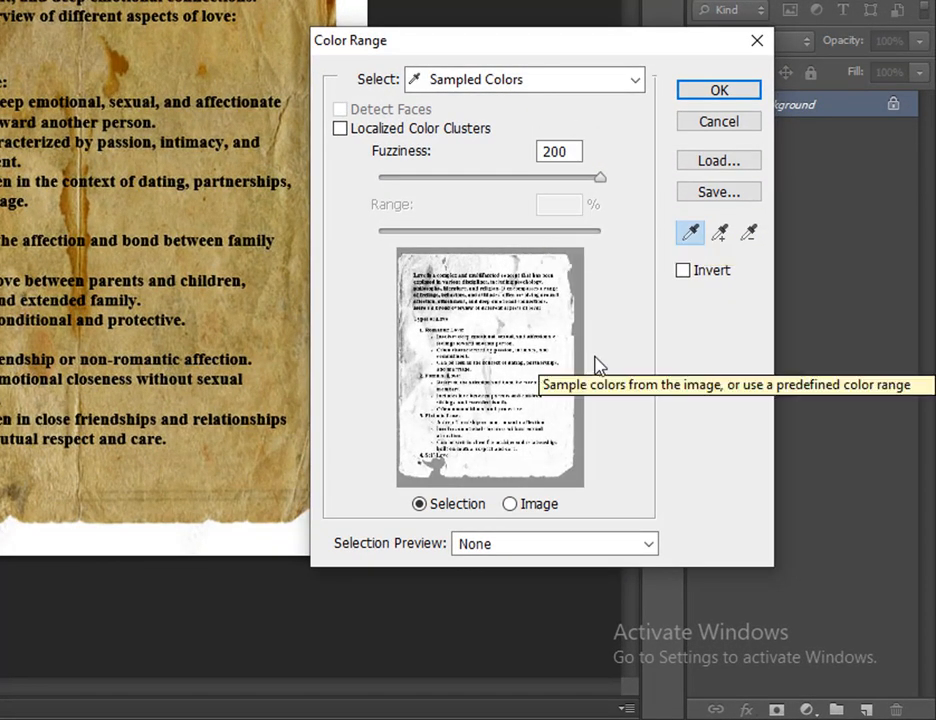
left_click(521, 546)
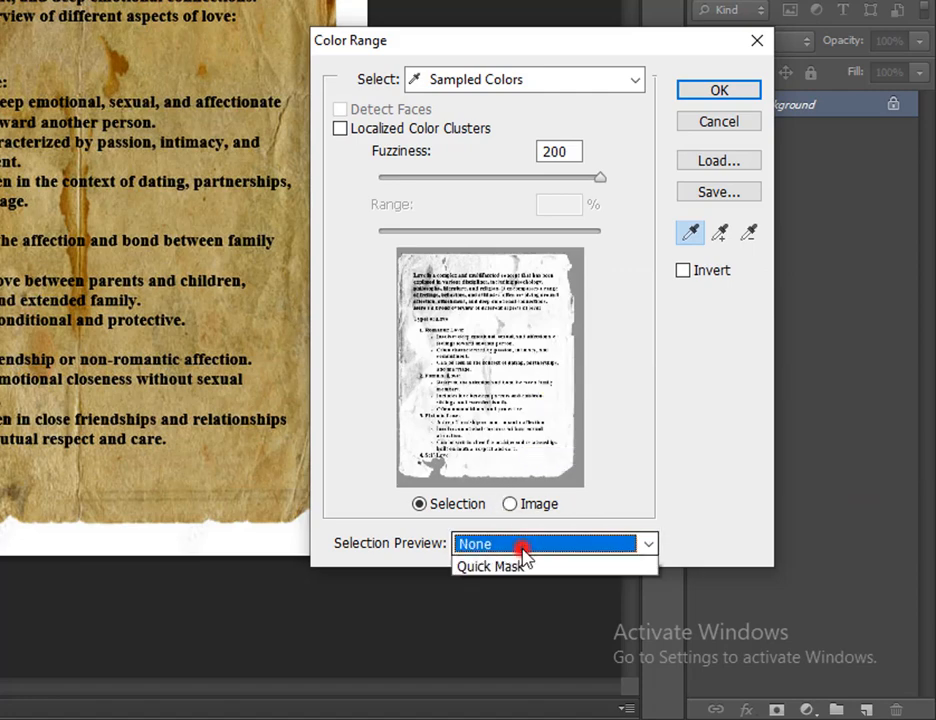
left_click(527, 567)
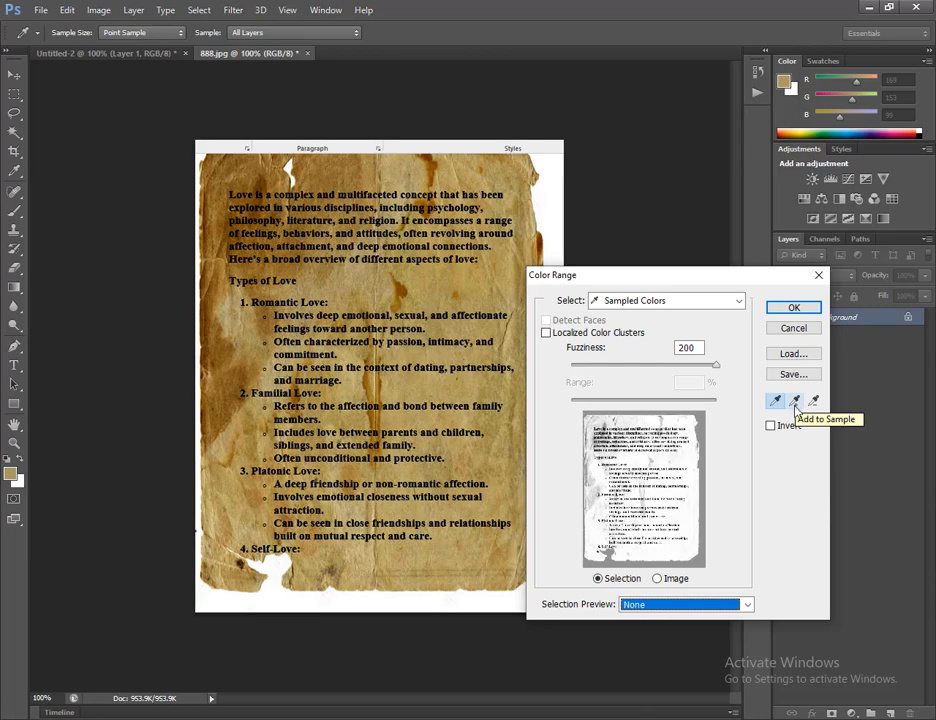
left_click(795, 402)
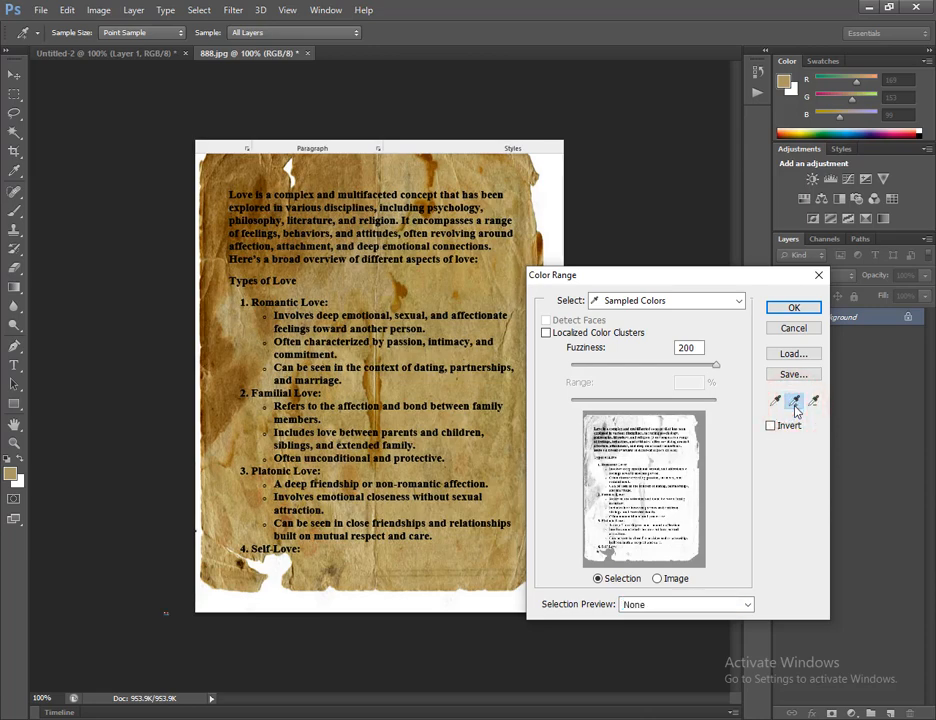
left_click(700, 515)
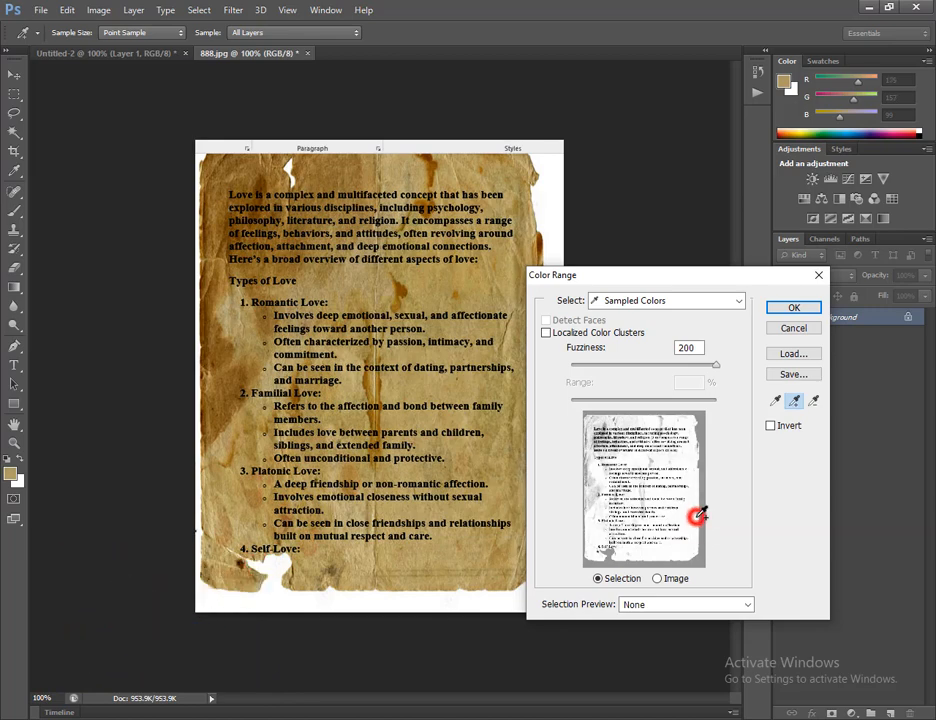
left_click(700, 515)
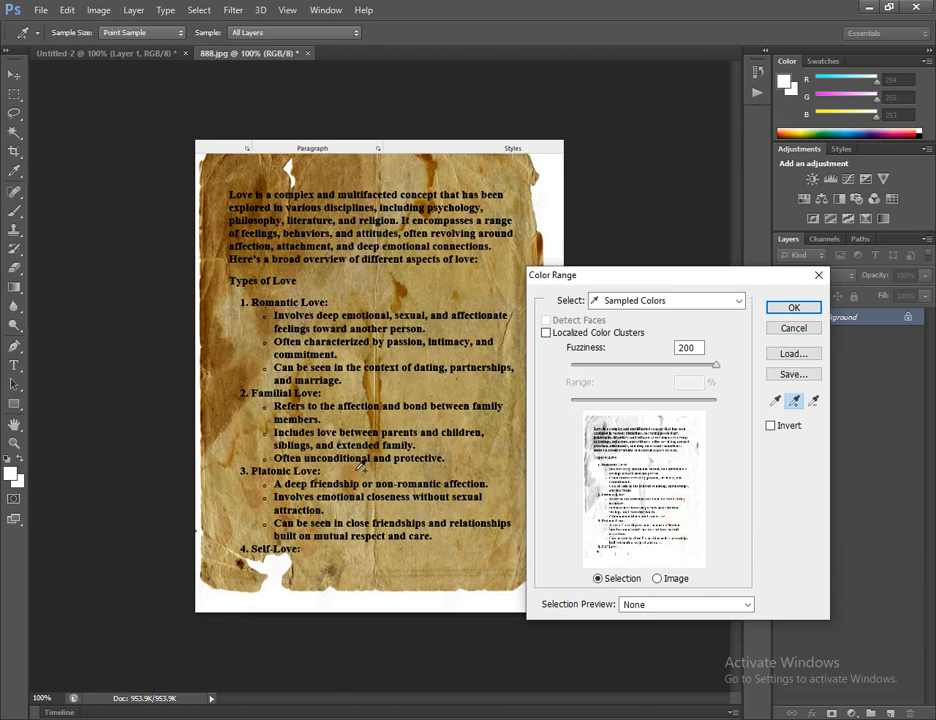
left_click(717, 527)
left_click(589, 470)
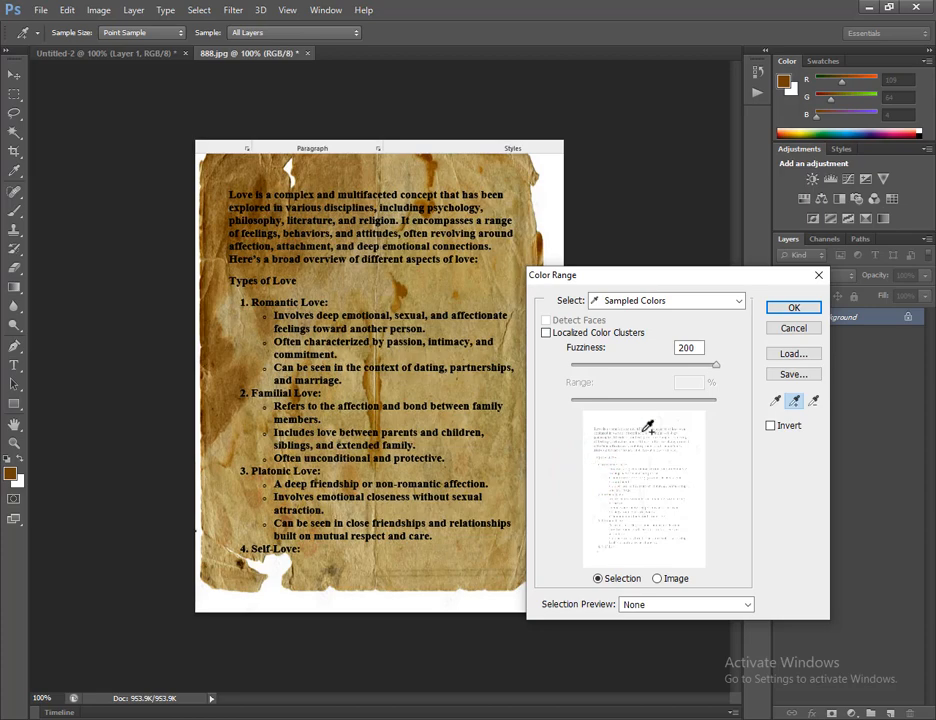
Step: Reduce the Color Range fuzziness to 71, add the remaining stain tones to the sample, and apply the selection
left_click_drag(714, 365, 648, 380)
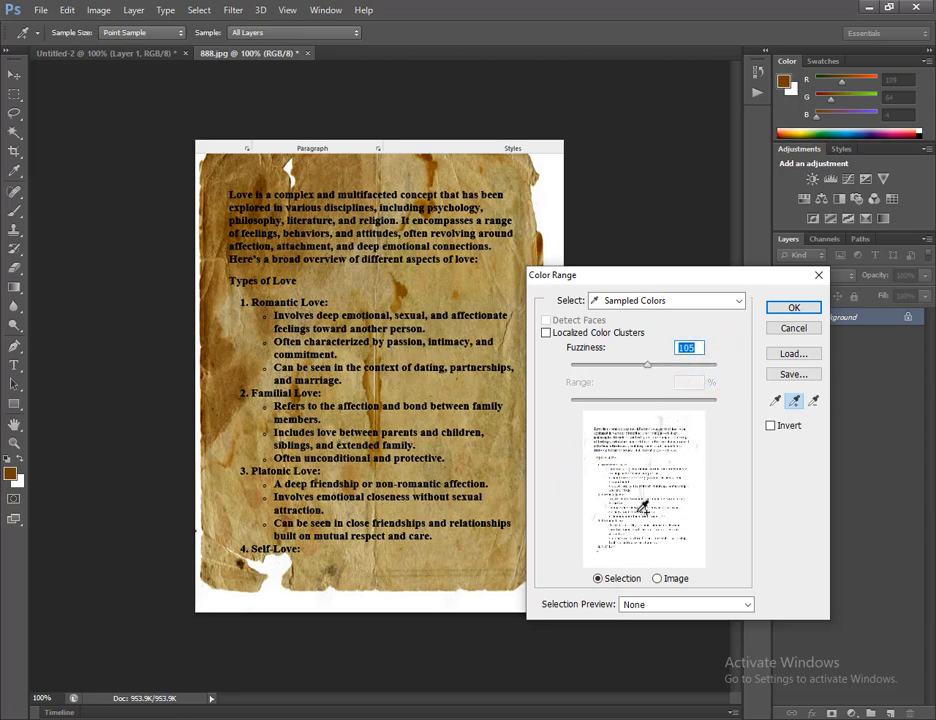
left_click_drag(648, 372, 625, 373)
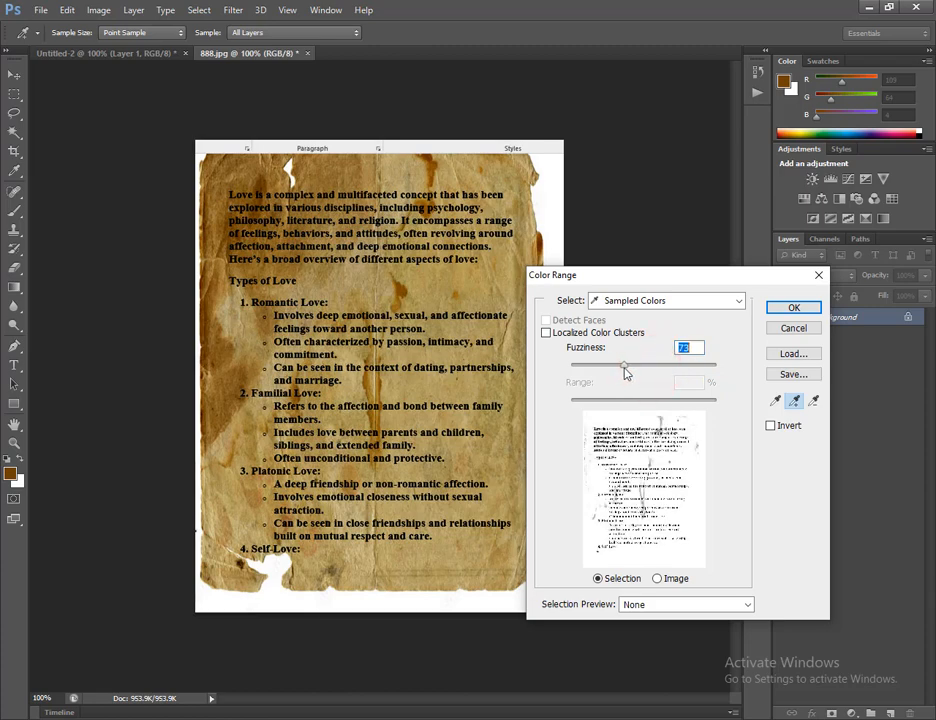
left_click(665, 417)
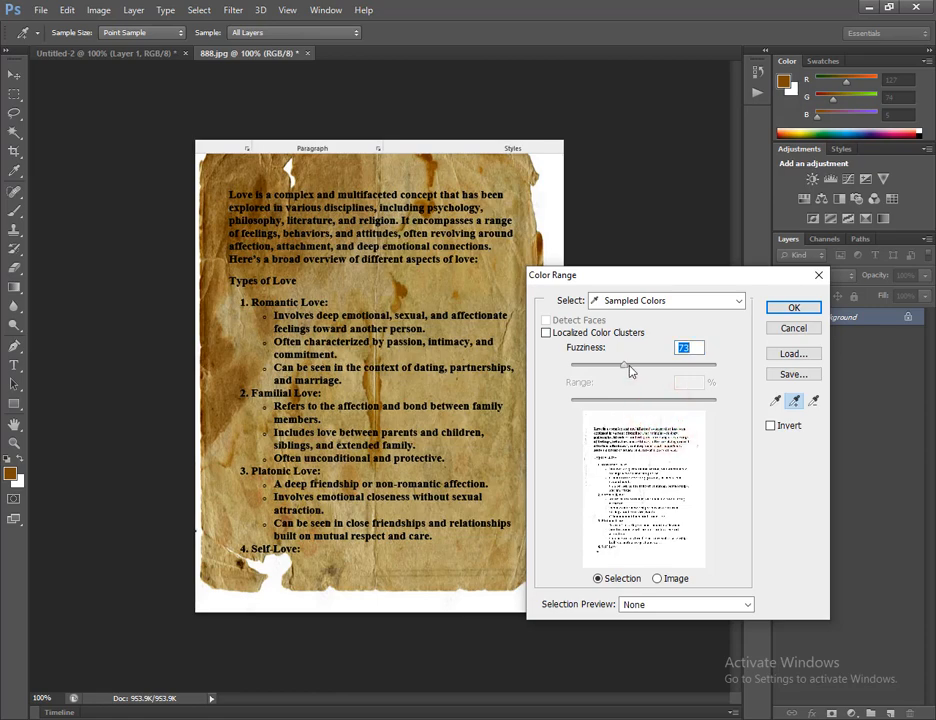
left_click(597, 554)
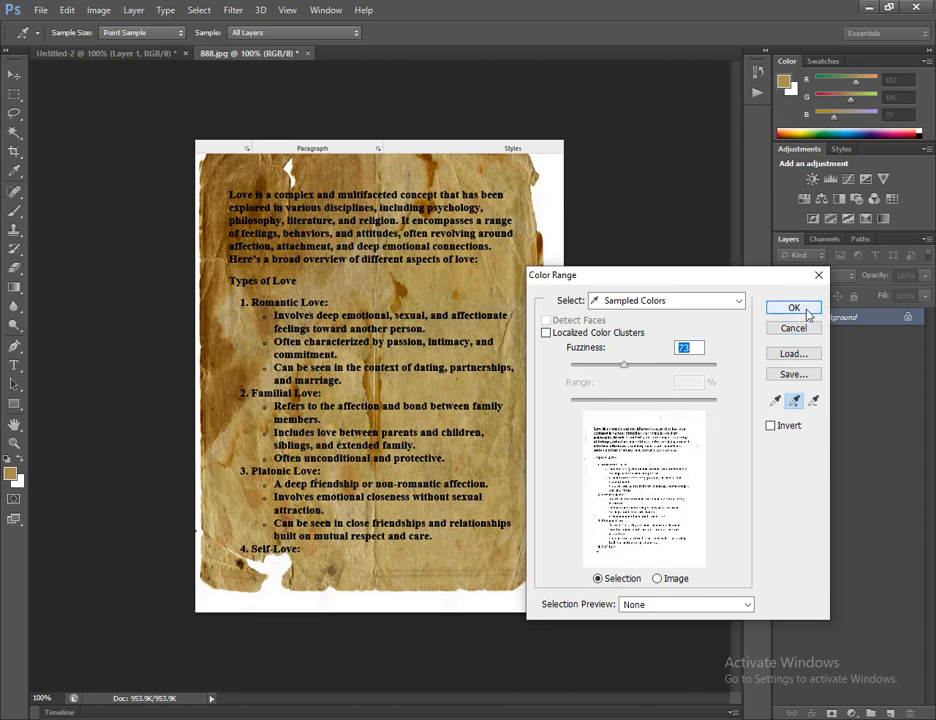
mouse_move(624, 367)
left_mouse_down()
mouse_move(616, 372)
mouse_move(632, 370)
mouse_move(612, 370)
mouse_move(622, 369)
left_mouse_up()
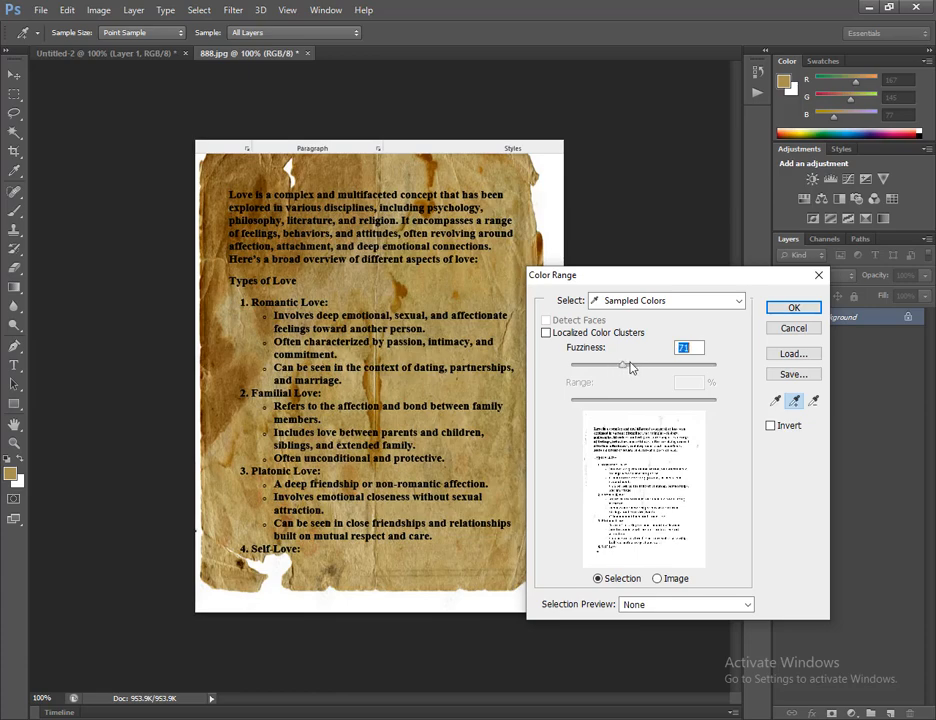
left_click(811, 313)
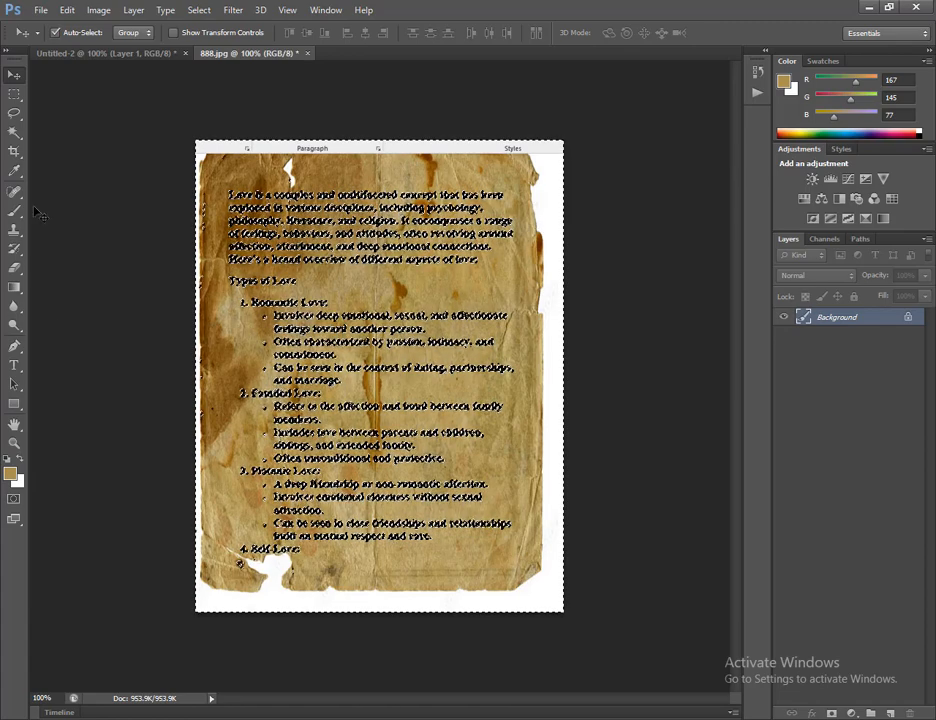
Step: Set the background colour to near-white #fdfafa
left_click(21, 484)
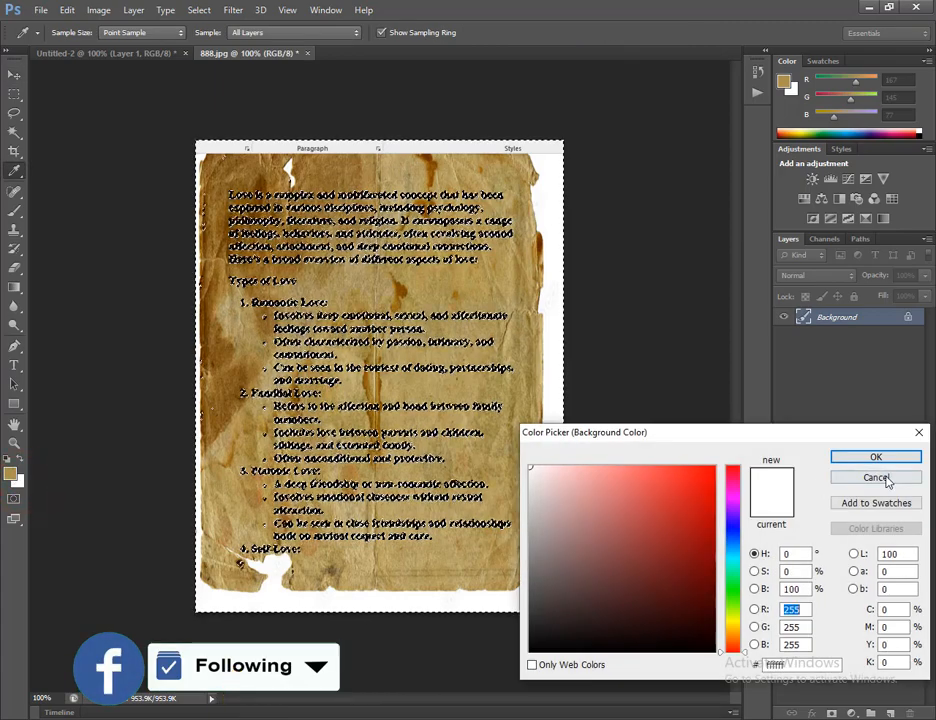
left_click(876, 477)
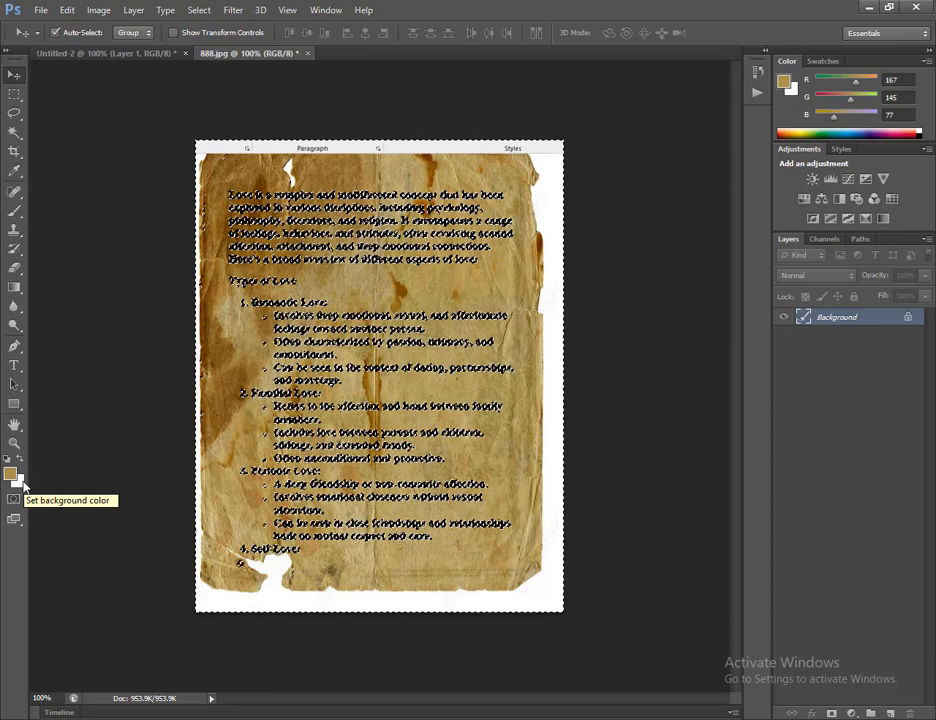
left_click(20, 484)
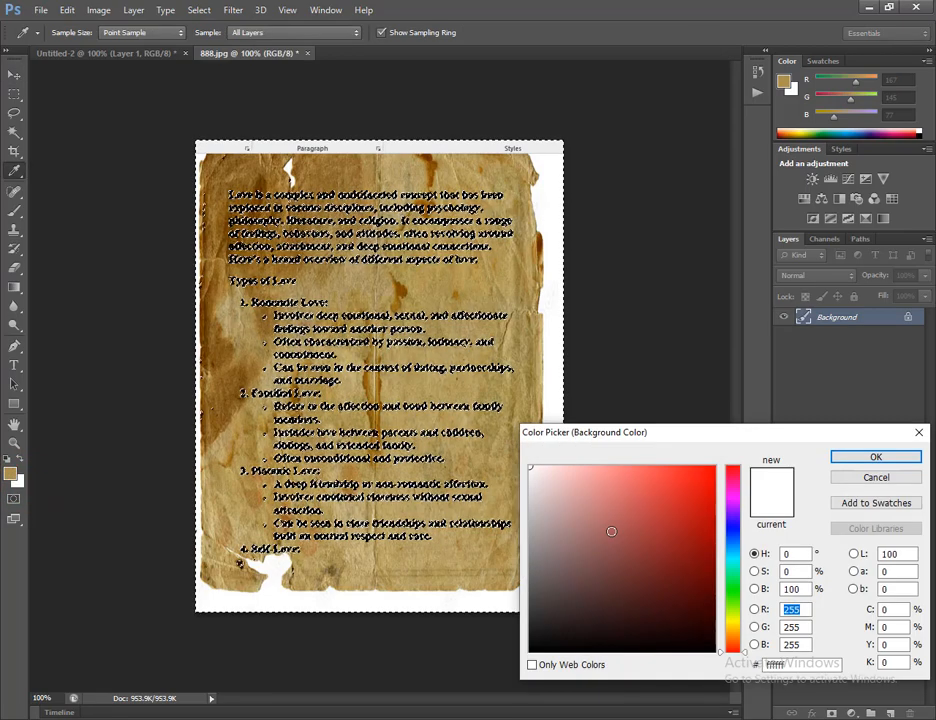
left_click(611, 531)
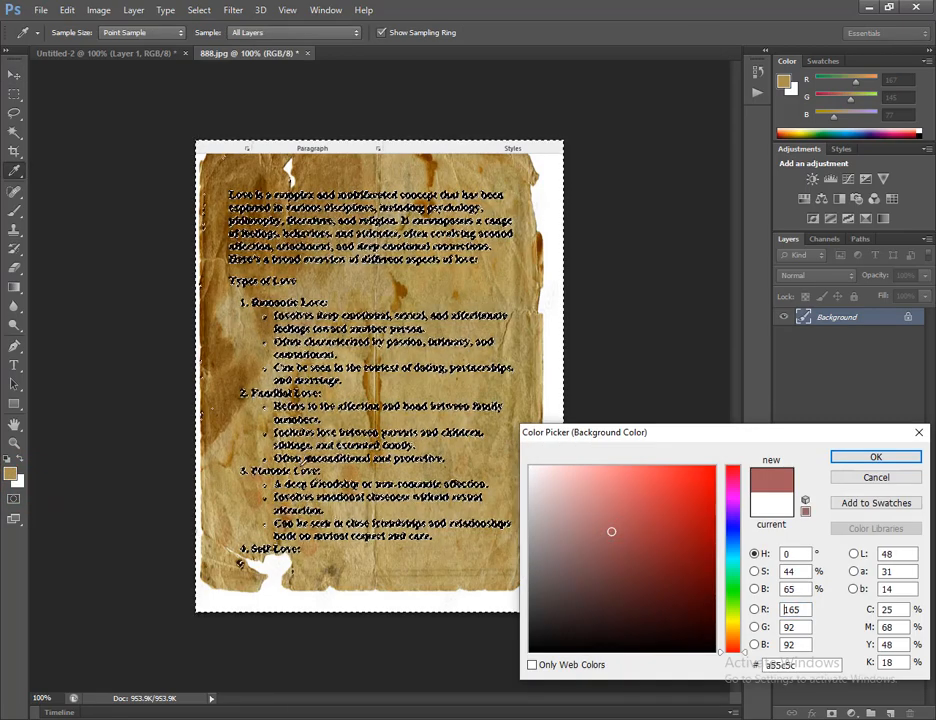
left_click(531, 467)
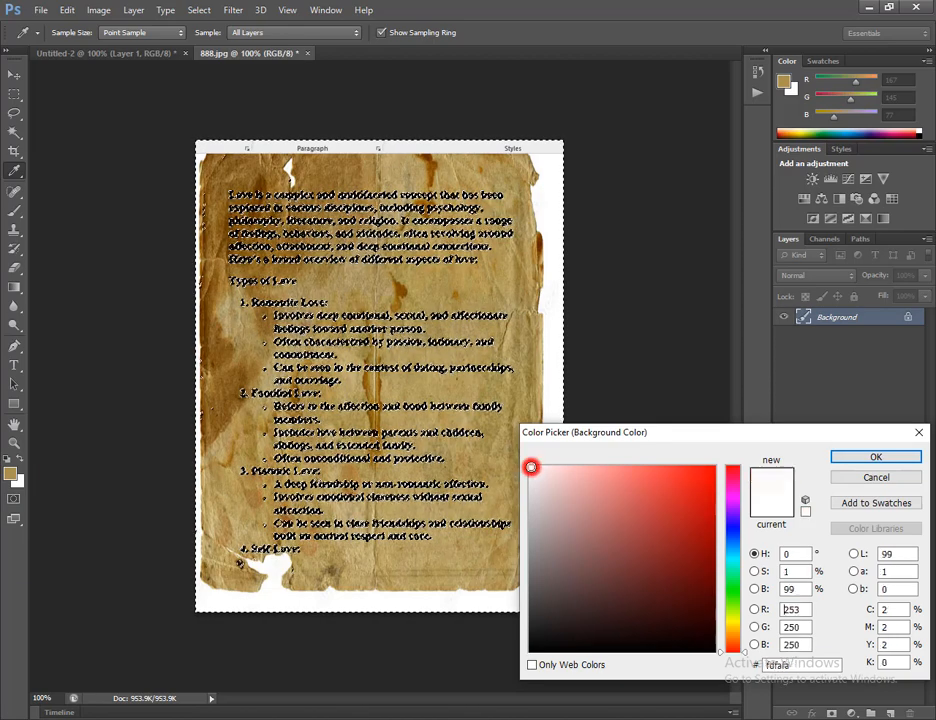
left_click(847, 458)
key("v")
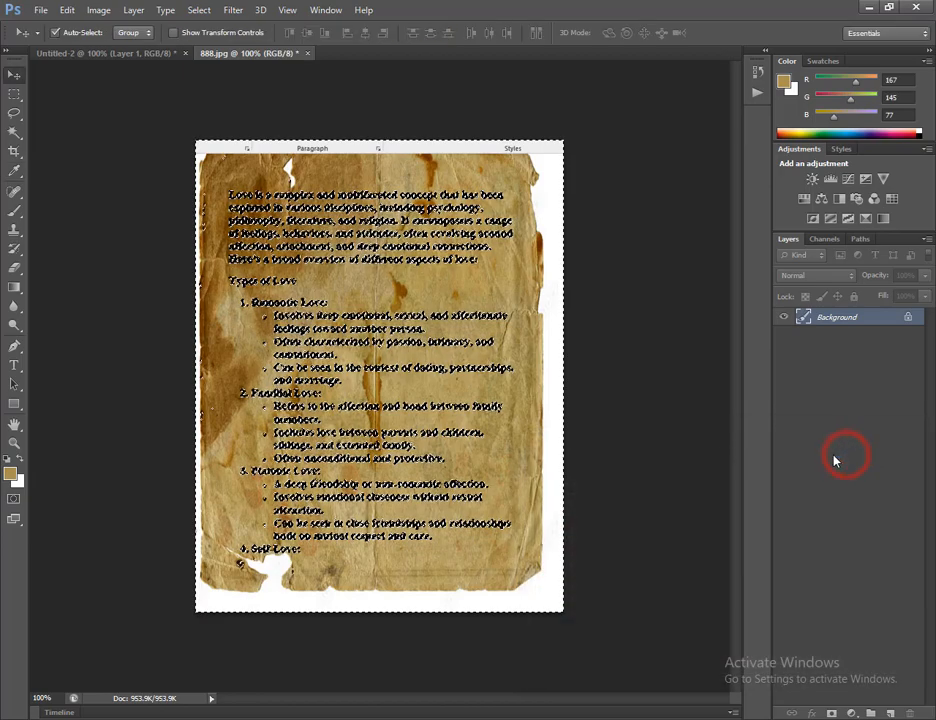
Step: Erase the stained paper around the text across the whole page with the size 125 Eraser, clear the selection and check the result
left_click(15, 268)
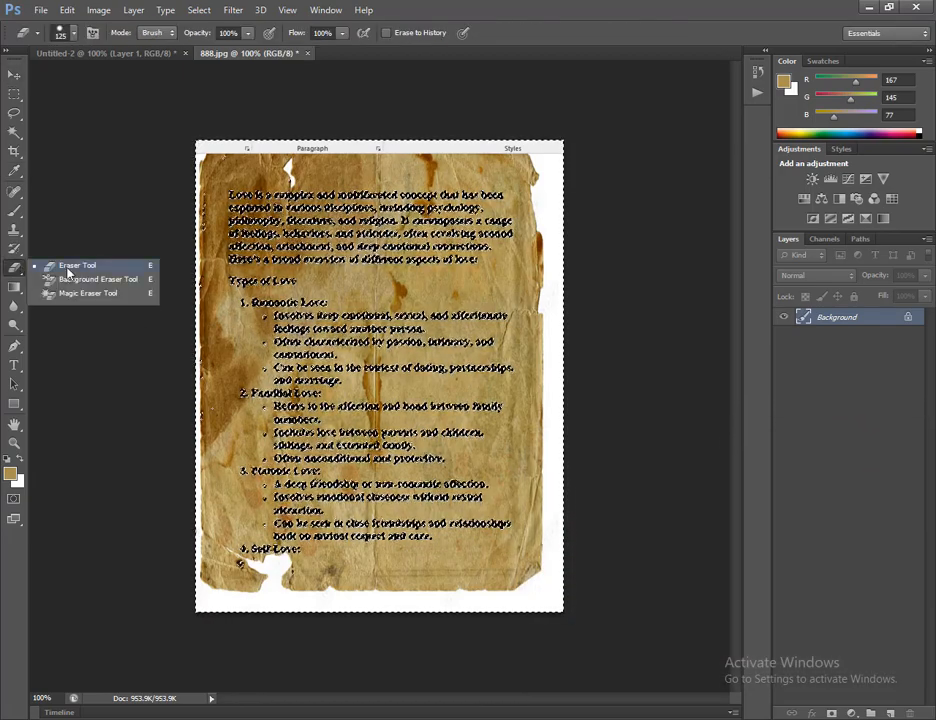
left_click(67, 267)
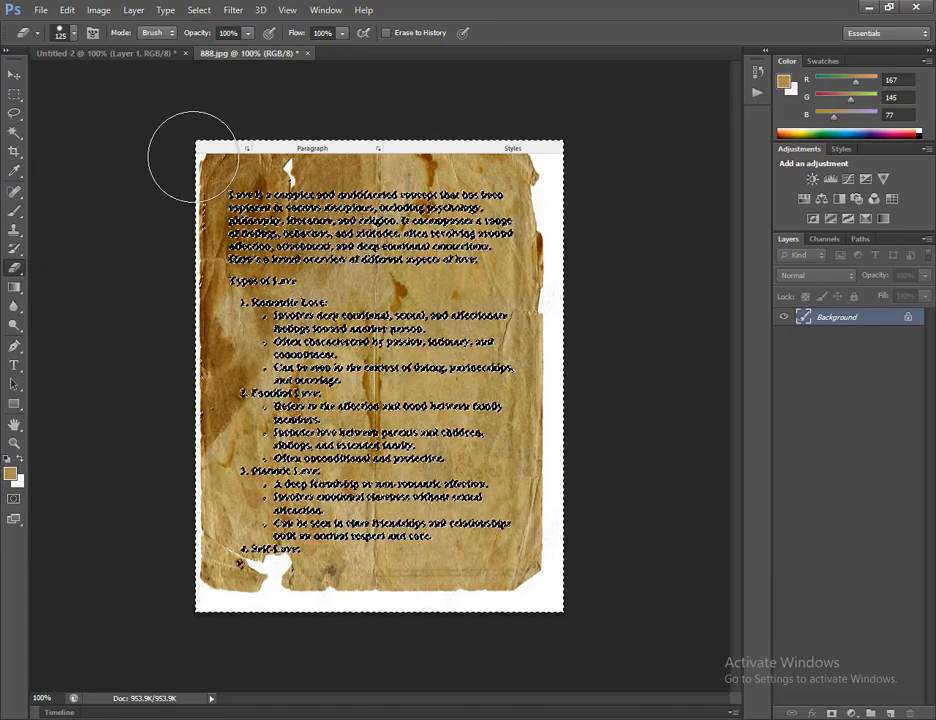
mouse_move(195, 180)
left_mouse_down()
mouse_move(203, 230)
mouse_move(178, 326)
mouse_move(196, 465)
left_mouse_up()
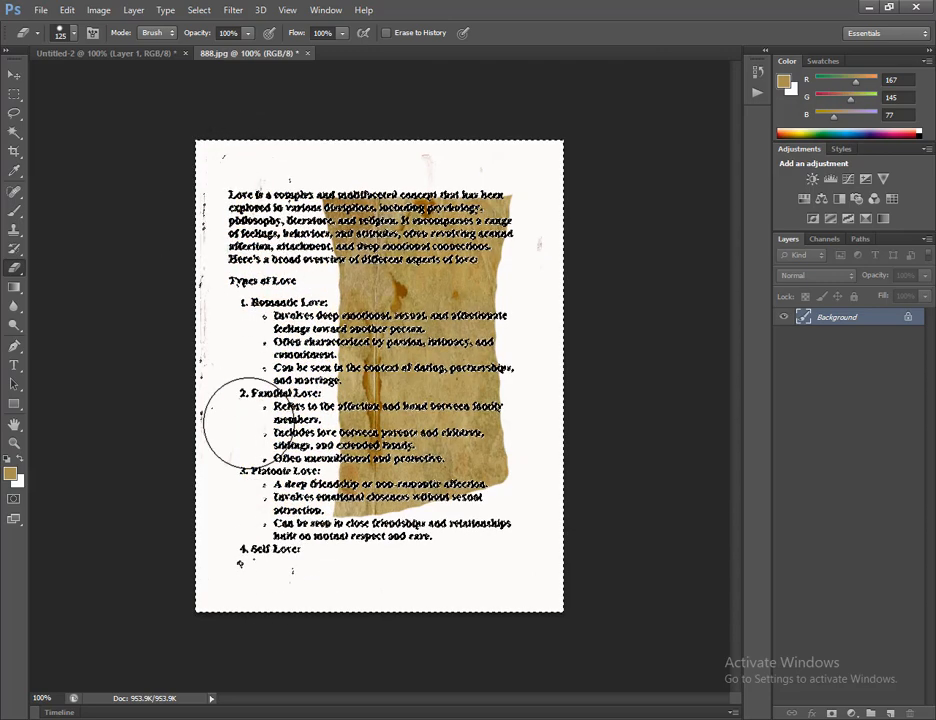
left_click_drag(340, 150, 362, 448)
mouse_move(412, 497)
left_mouse_down()
mouse_move(386, 162)
mouse_move(461, 268)
mouse_move(483, 540)
mouse_move(463, 228)
mouse_move(535, 285)
left_mouse_up()
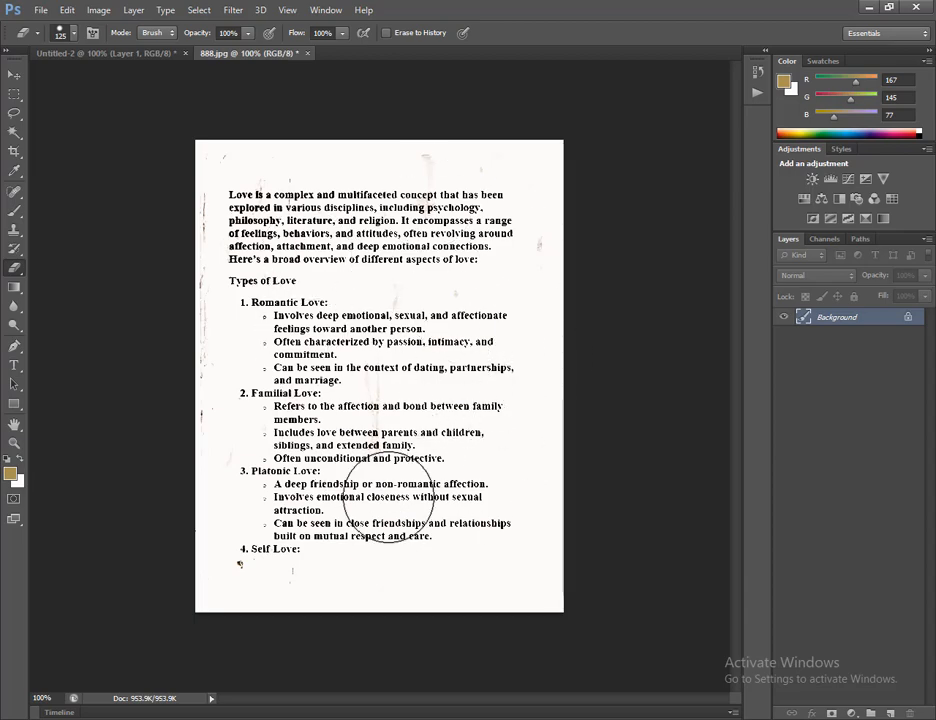
left_click(372, 399)
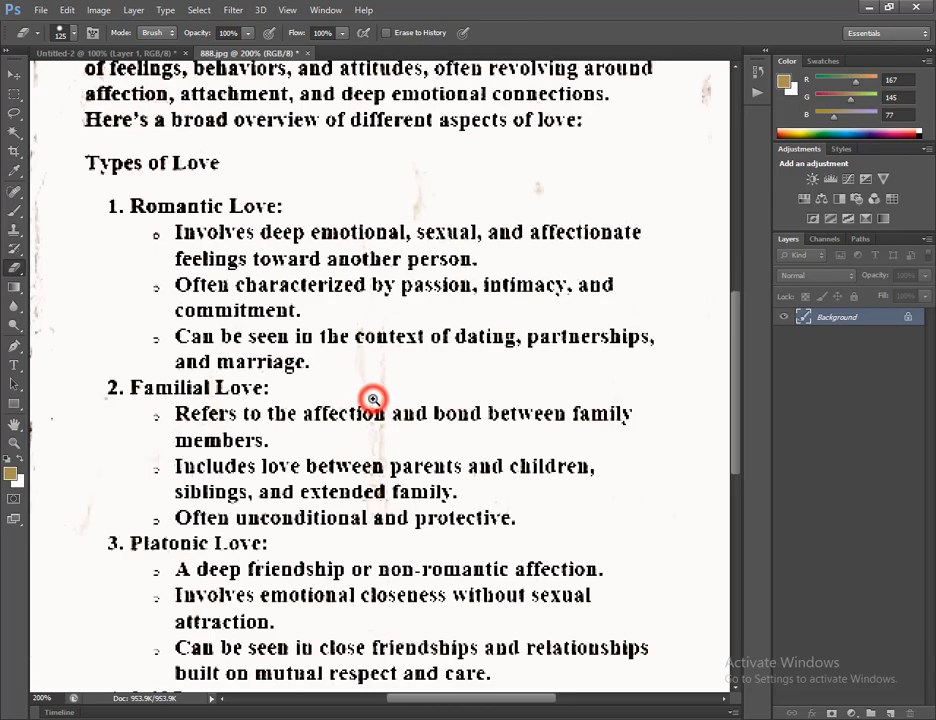
left_click(370, 462, "alt")
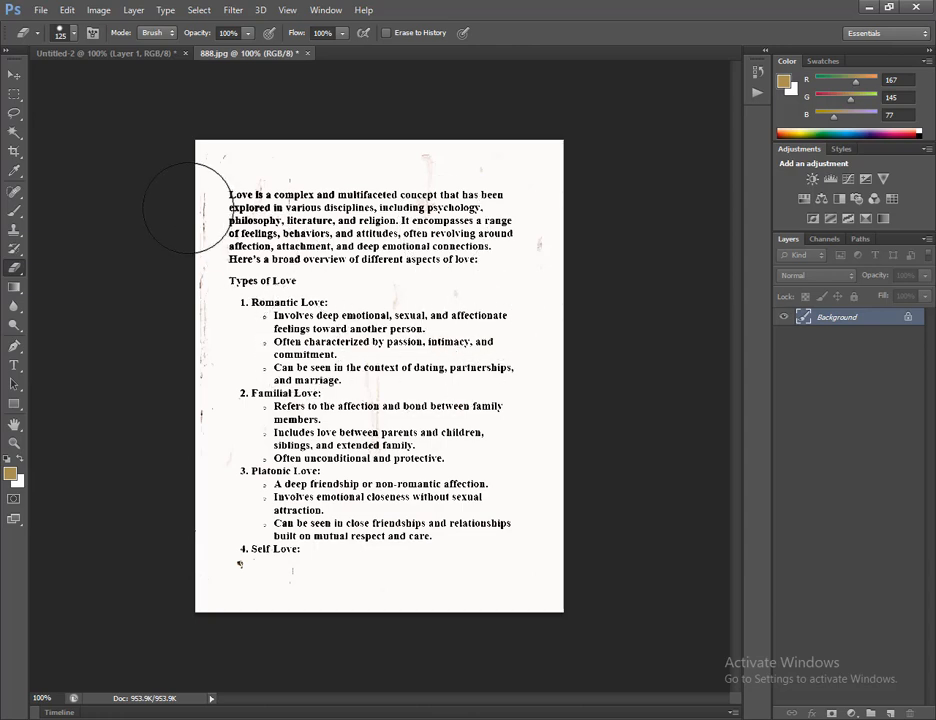
Step: Crop 888.jpg on all four sides close to the text block, trimming the stained margins and the marks below "Self Love"
left_click(14, 151)
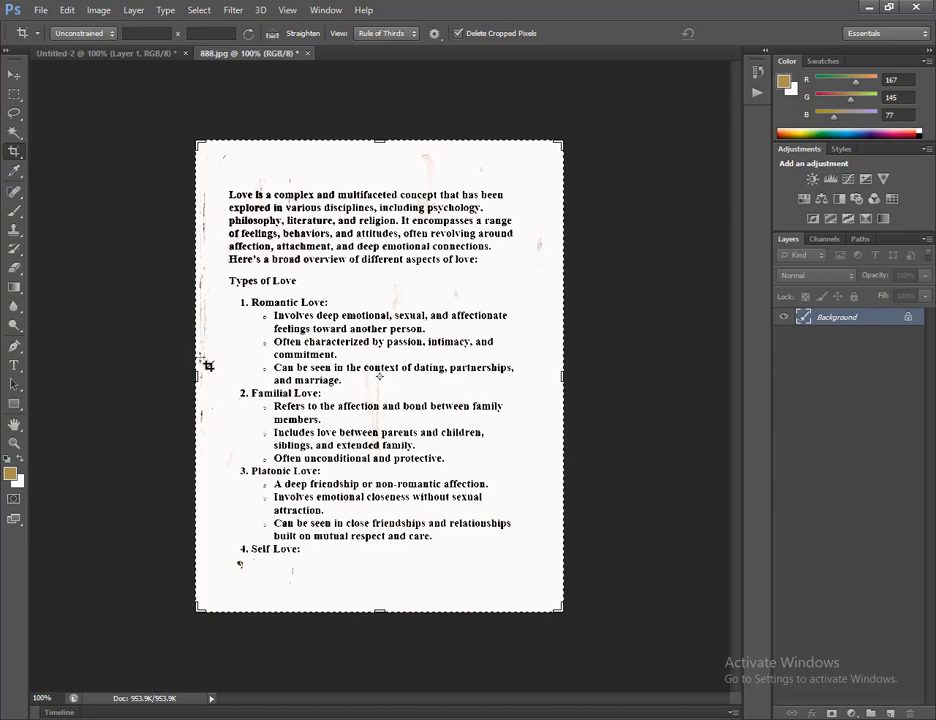
left_click_drag(197, 375, 207, 377)
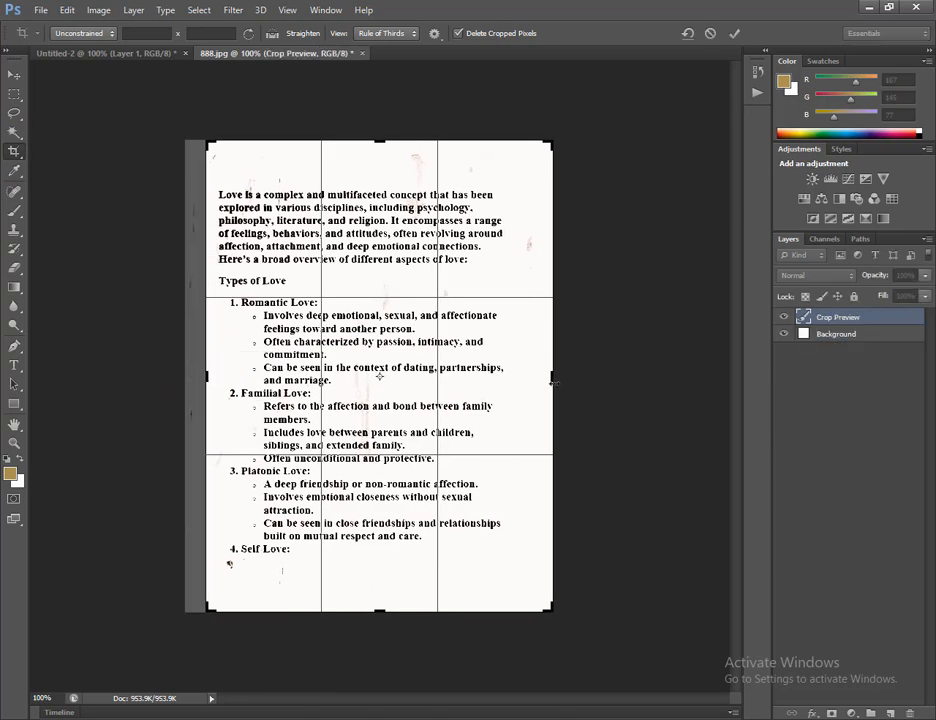
left_click_drag(553, 381, 547, 382)
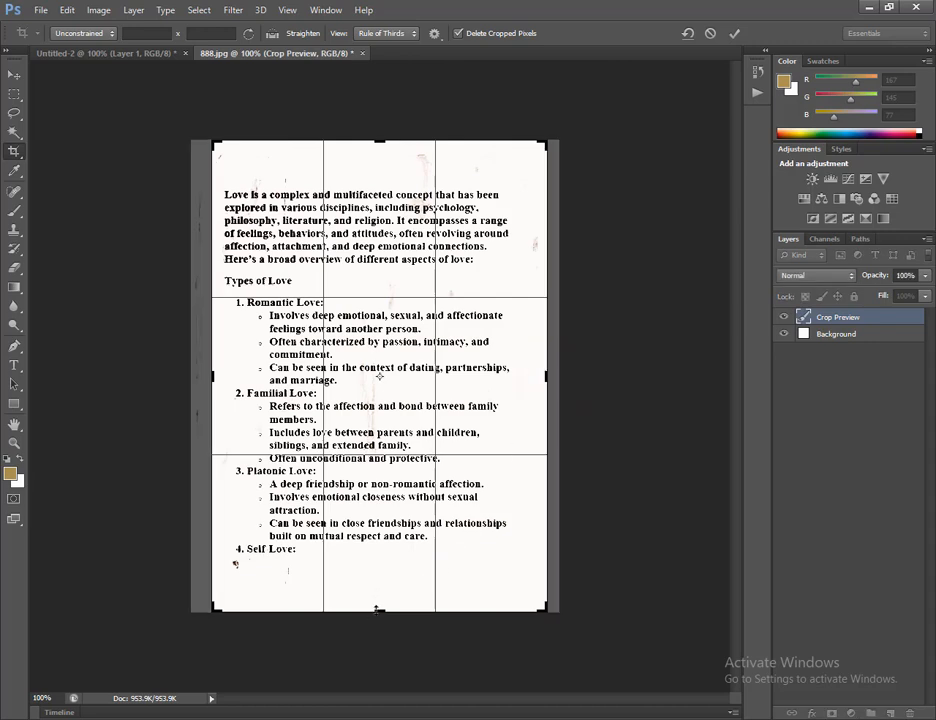
left_click_drag(383, 608, 384, 627)
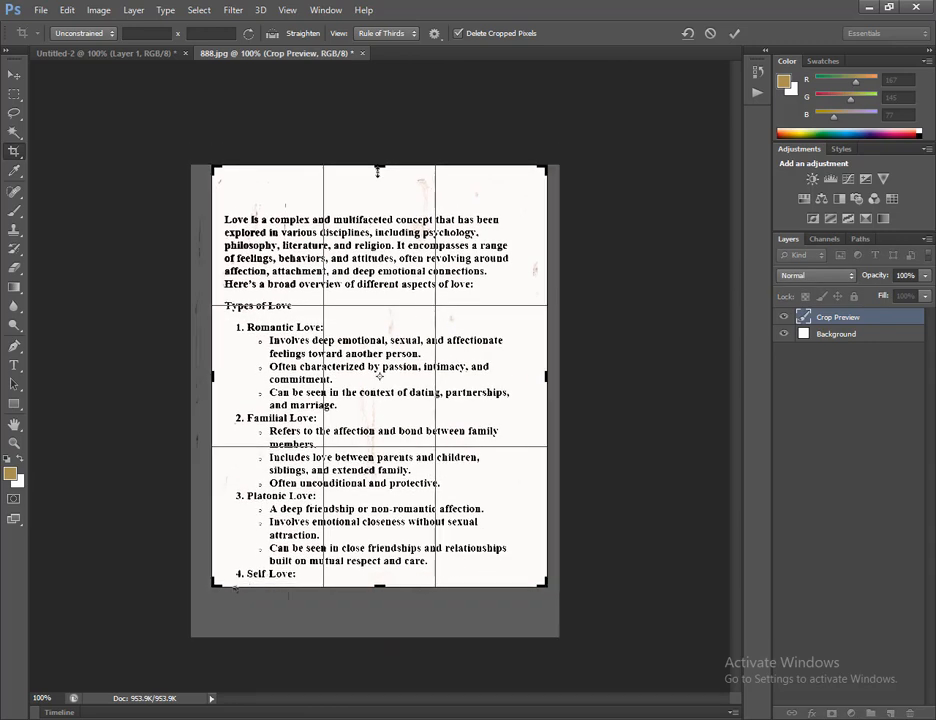
left_click_drag(377, 172, 377, 164)
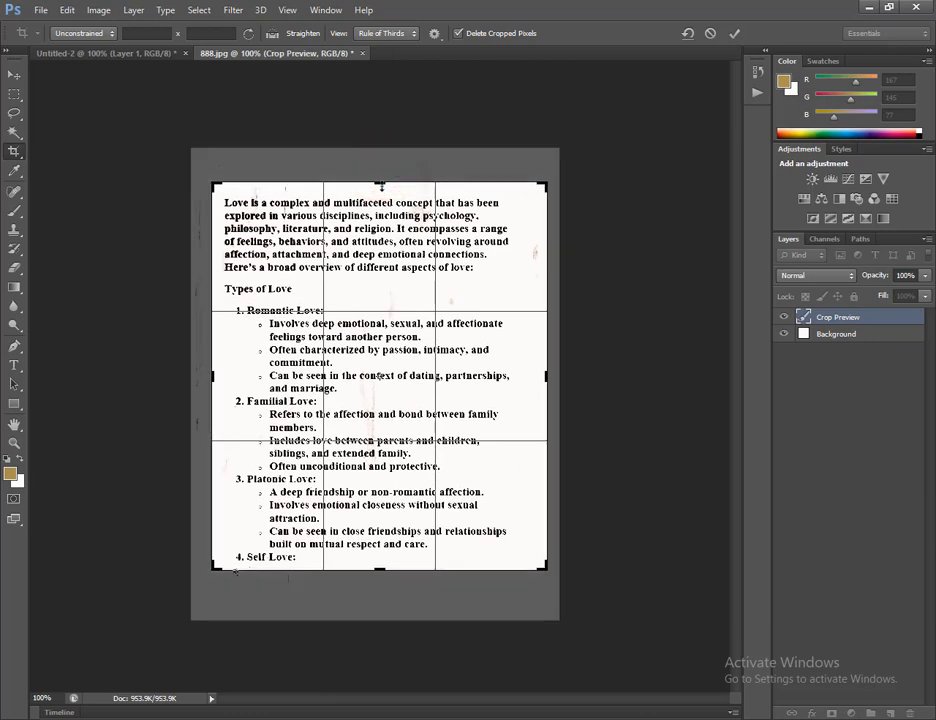
key("Return")
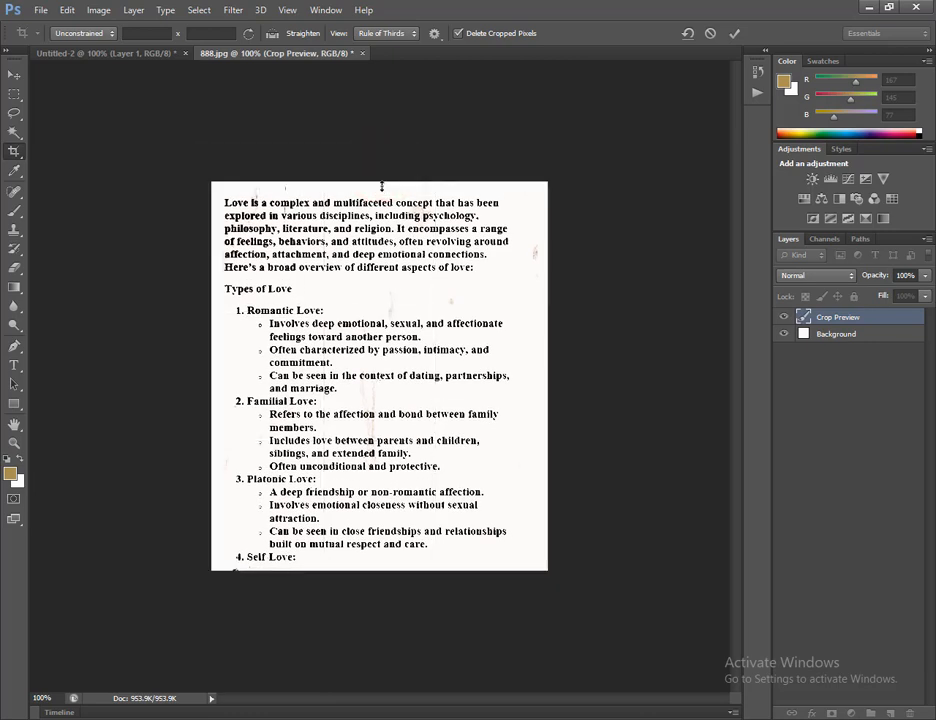
left_click(15, 73)
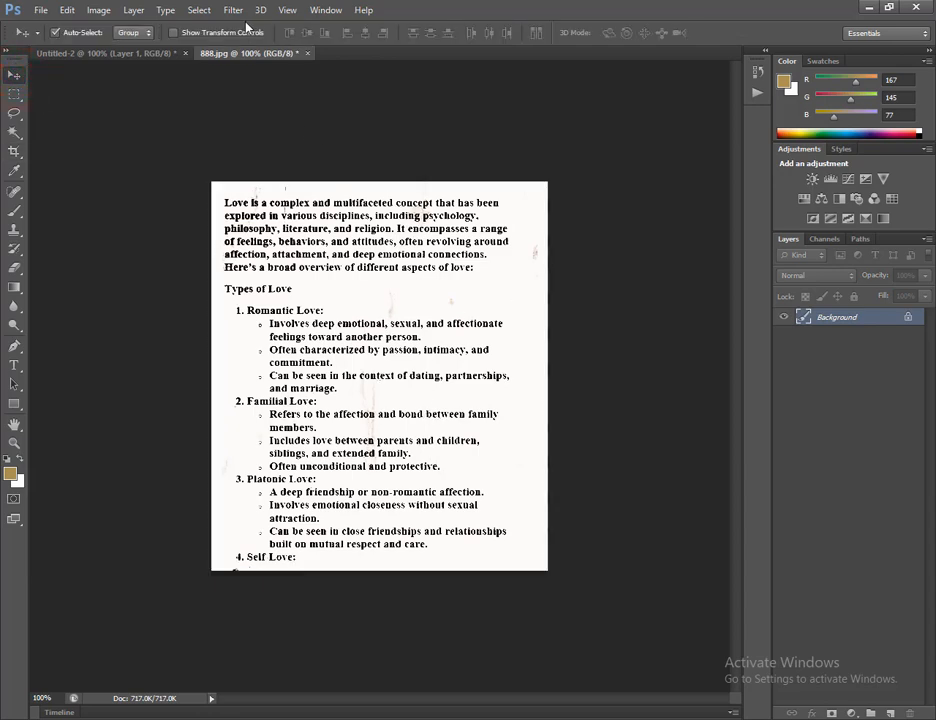
Step: Create a new 1280 x 1024 pixel RGB document at 72 pixels/inch with a white background
left_click(111, 54)
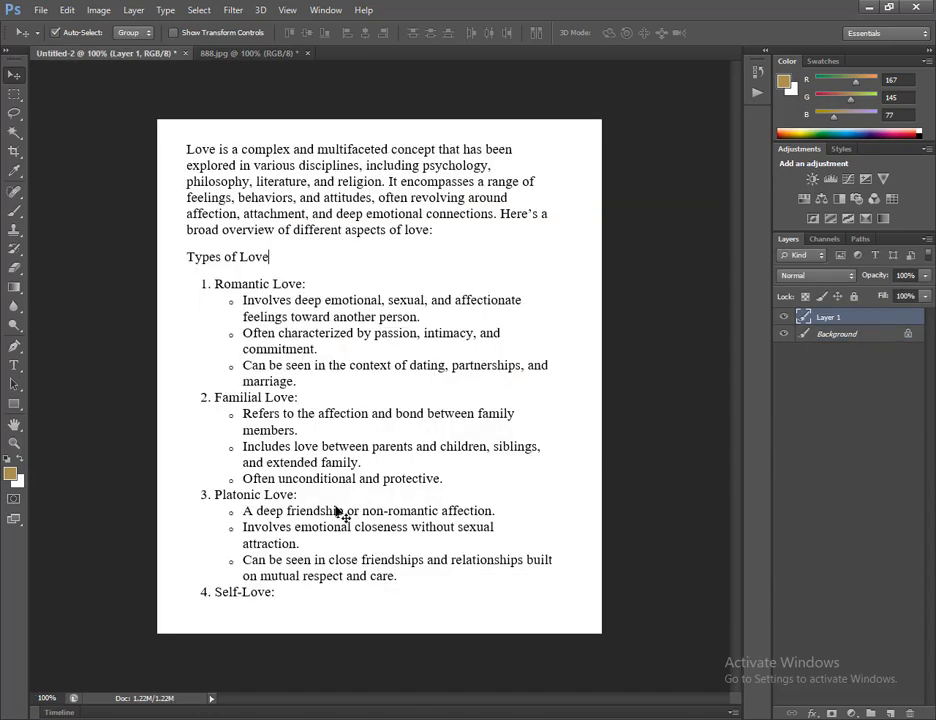
left_click(42, 11)
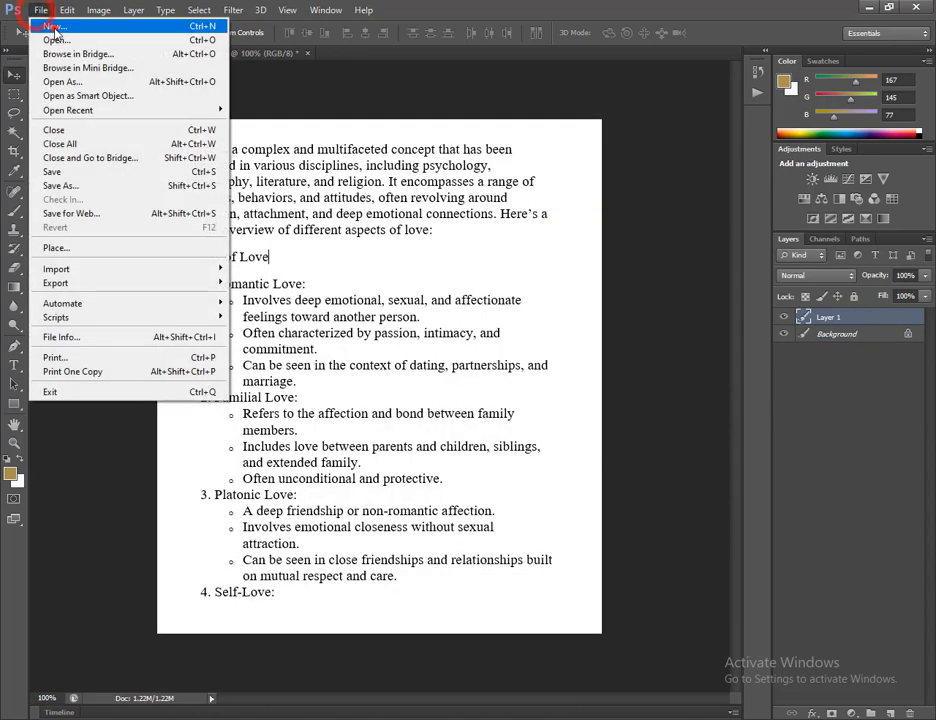
left_click(32, 15)
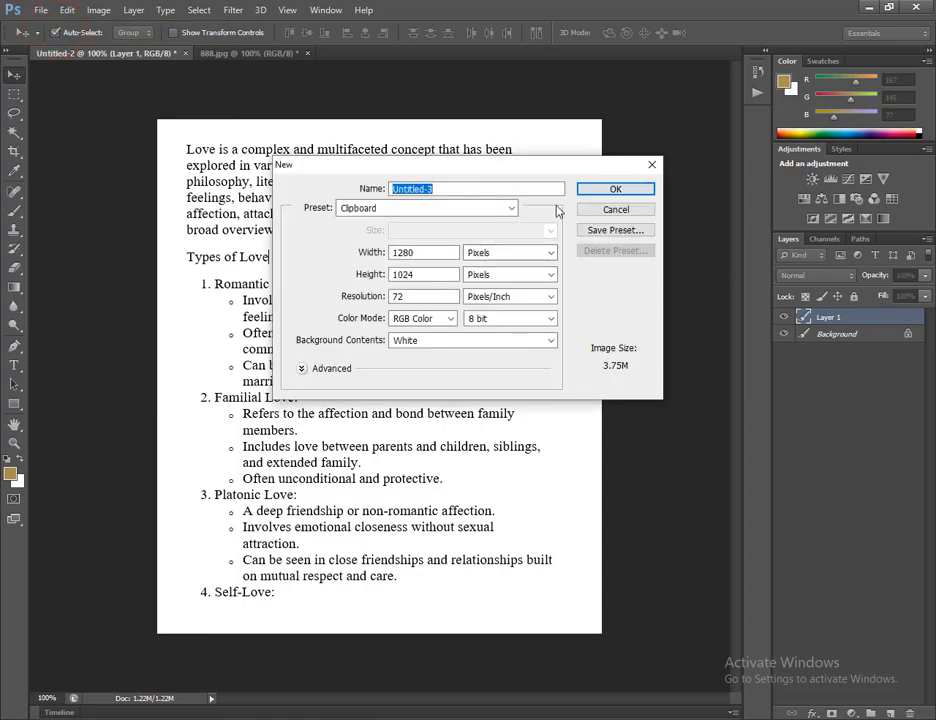
left_click(601, 191)
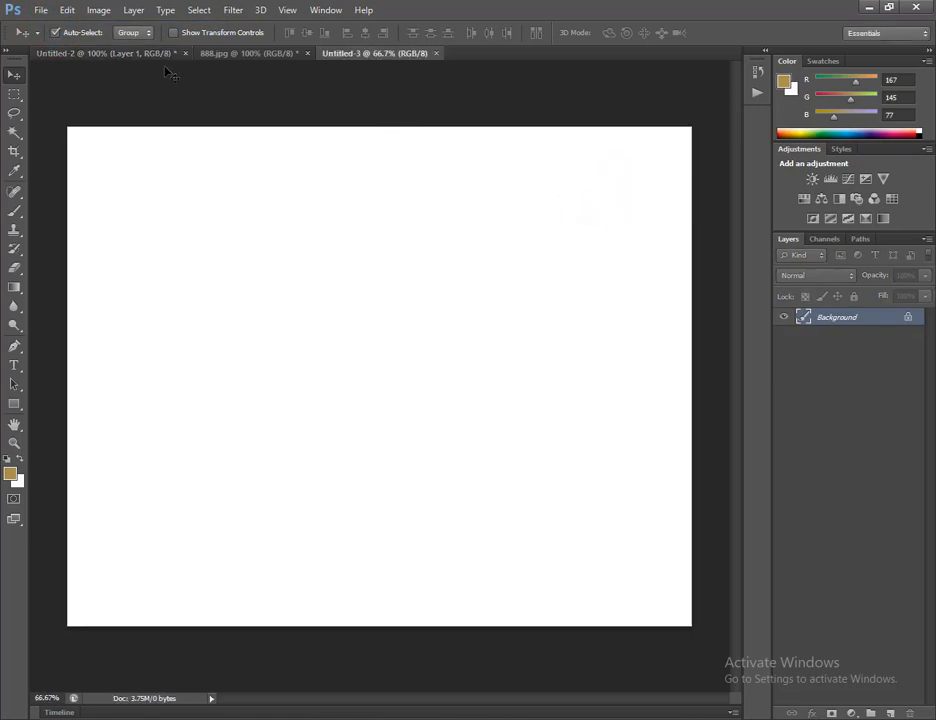
Step: Convert the locked Background of 888.jpg into a regular layer, Layer 0
left_click(86, 54)
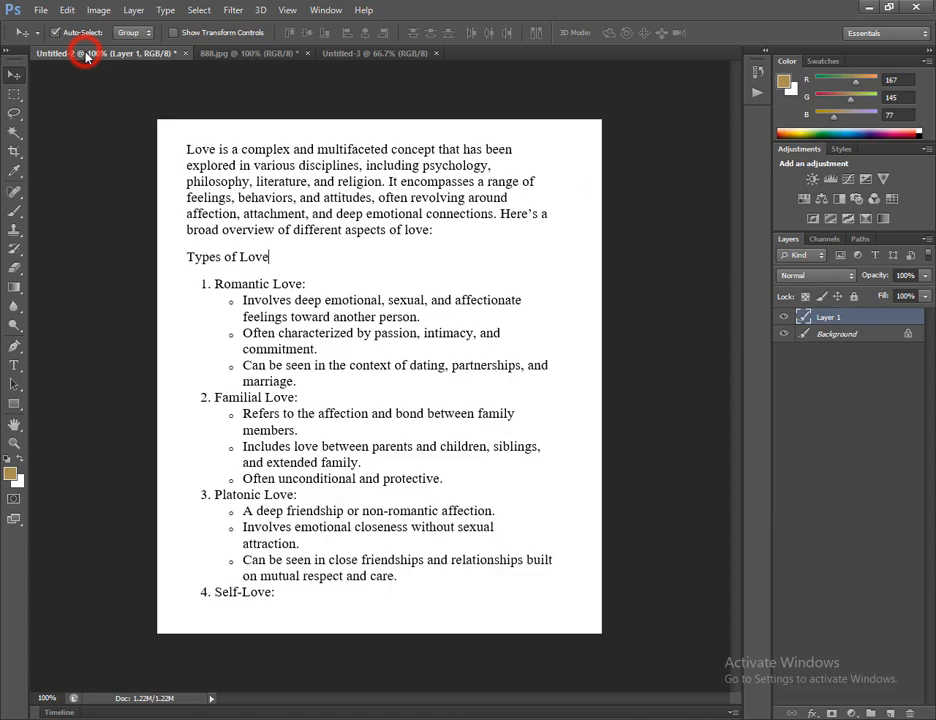
left_click(255, 242, "alt")
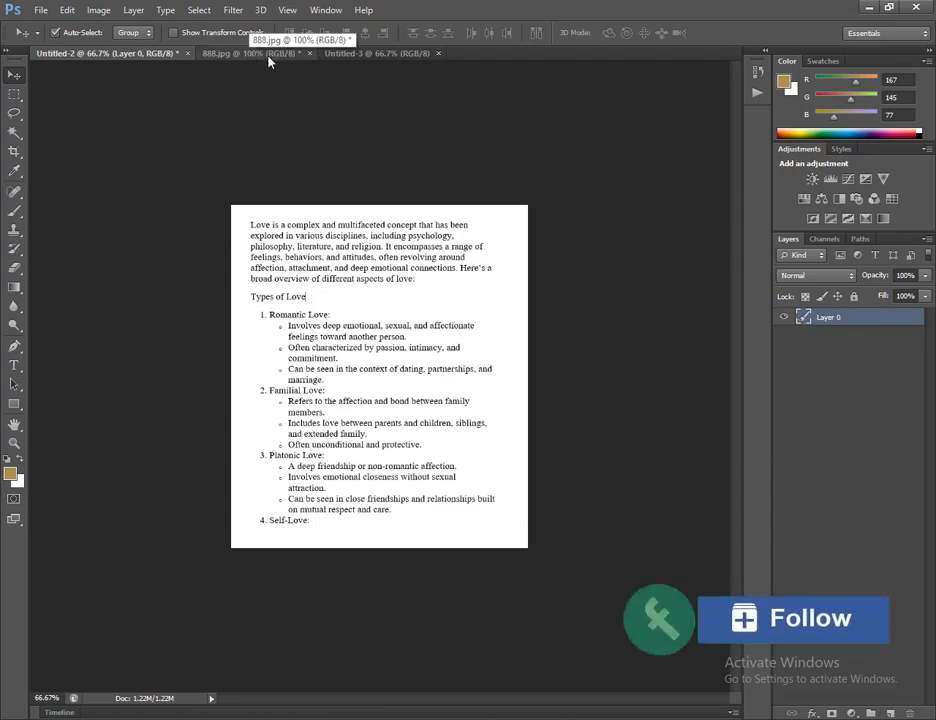
left_click(280, 56)
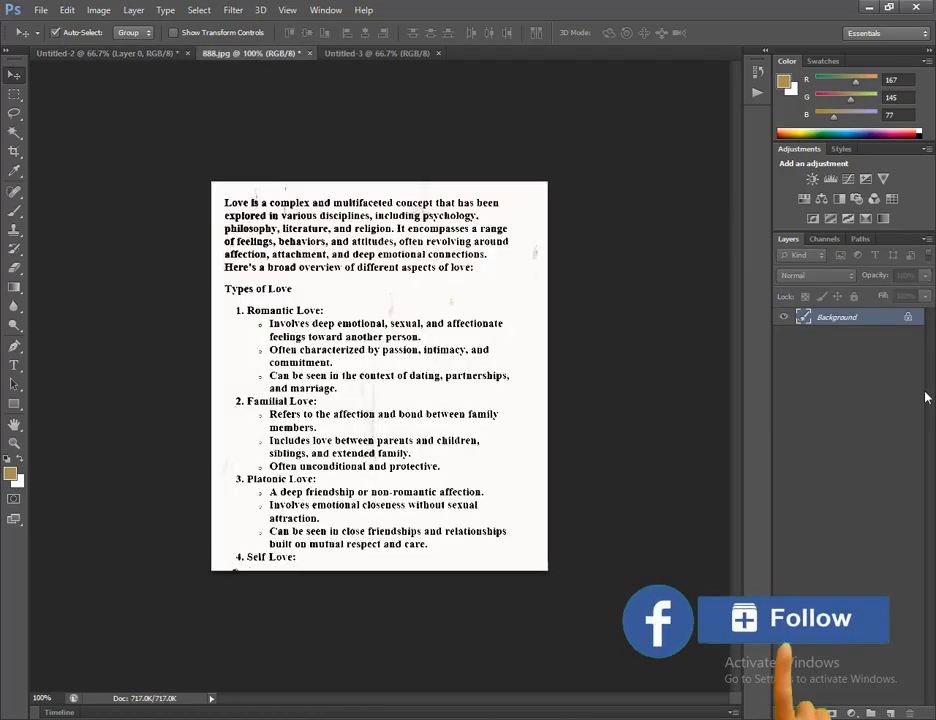
double_click(866, 318)
left_click(588, 234)
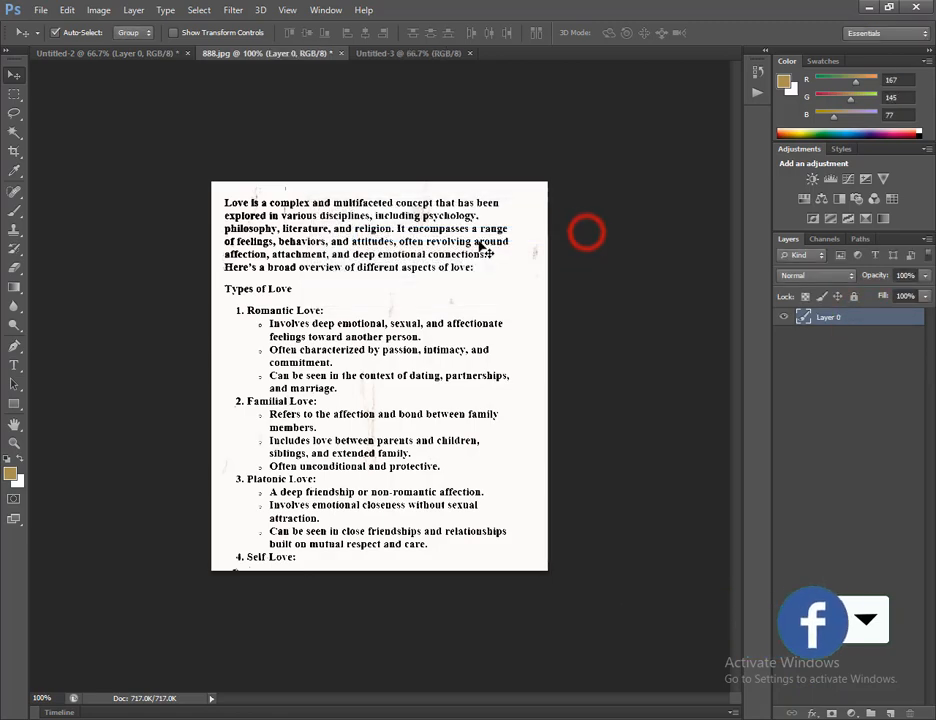
Step: Copy the cleaned page from 888.jpg into Untitled-3 and enlarge it to about 136% width and 131% height
left_click_drag(334, 248, 323, 52)
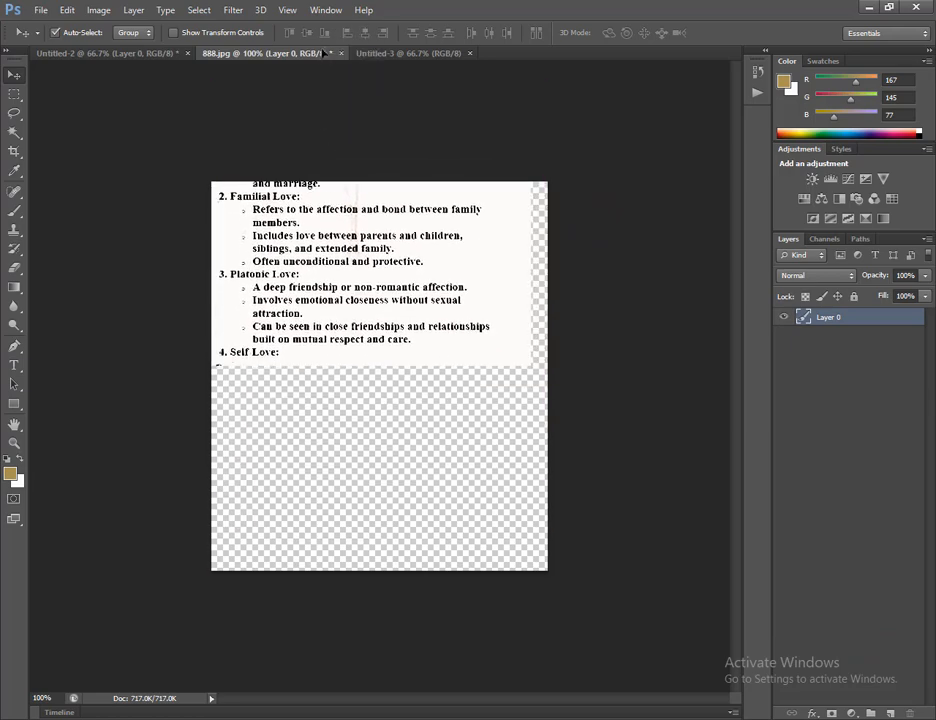
left_click_drag(383, 55, 364, 273)
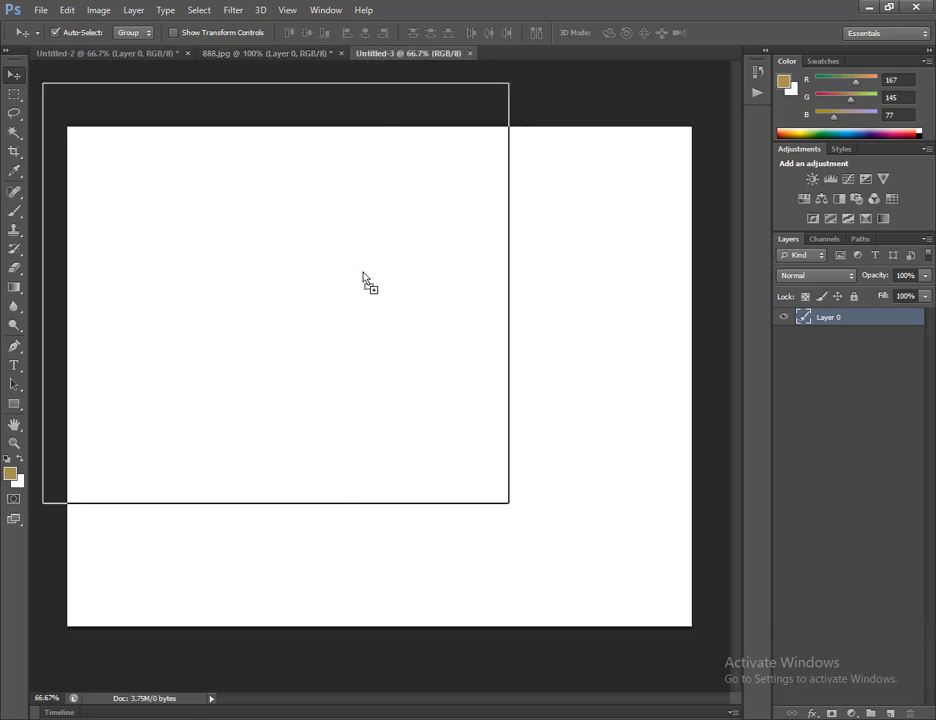
left_click_drag(368, 354, 270, 289)
key("ctrl+t")
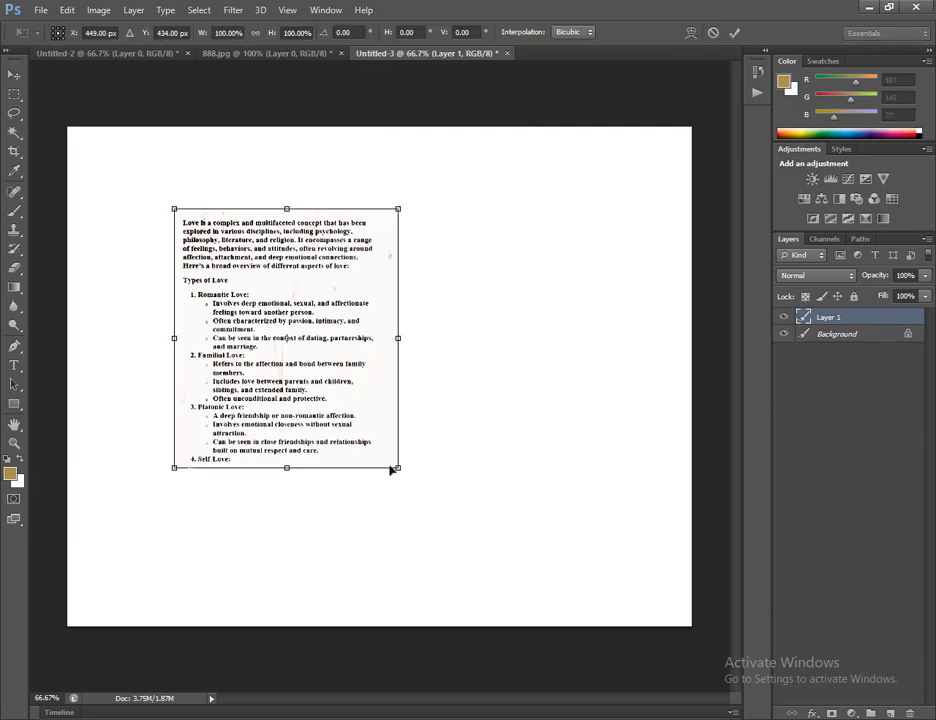
left_click_drag(403, 473, 481, 549)
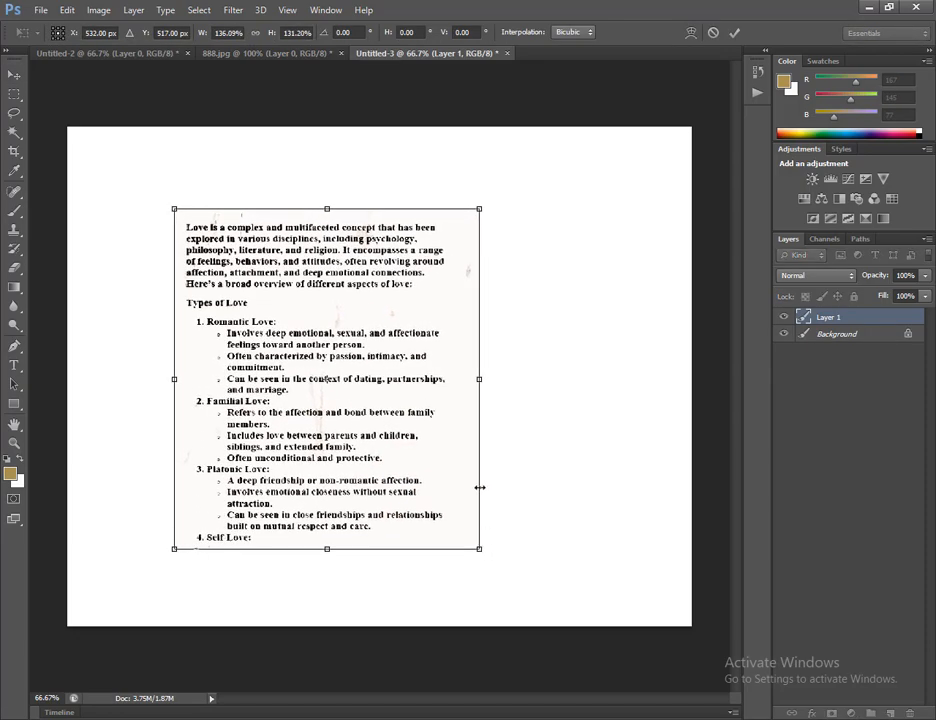
key("Return")
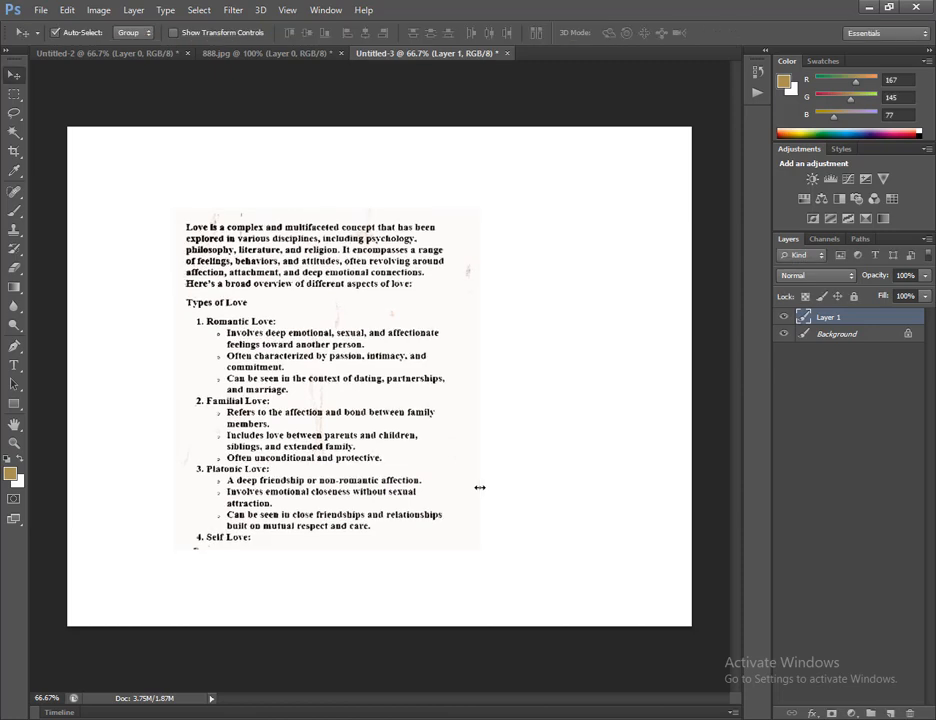
Step: Crop the Untitled-3 canvas on its left and right sides to a narrow portrait page around the pasted text
left_click(324, 404, "alt")
left_click(324, 404, "alt")
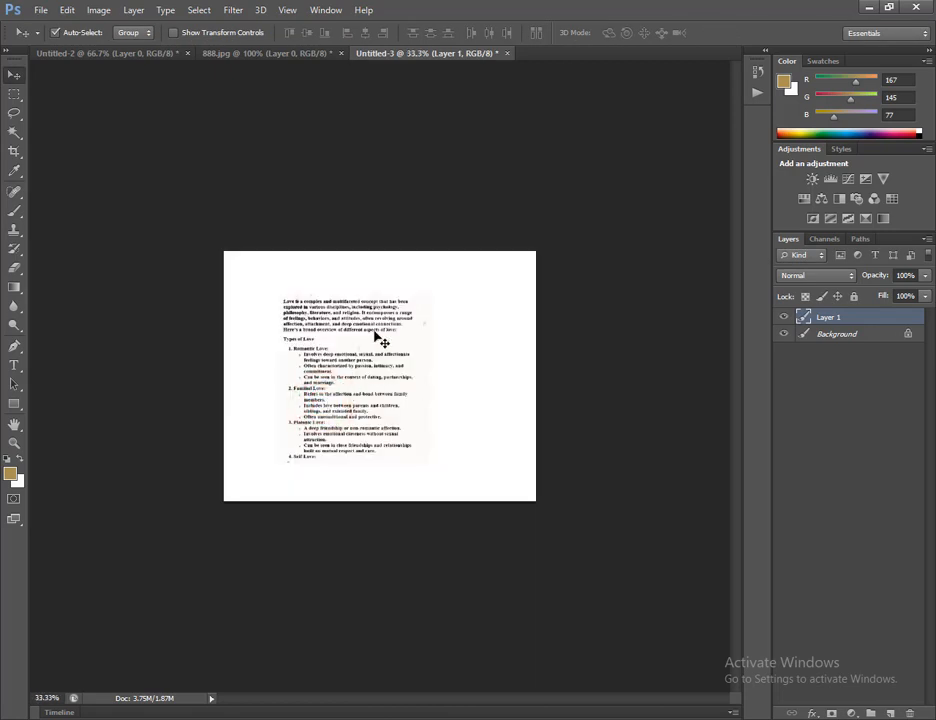
left_click(15, 151)
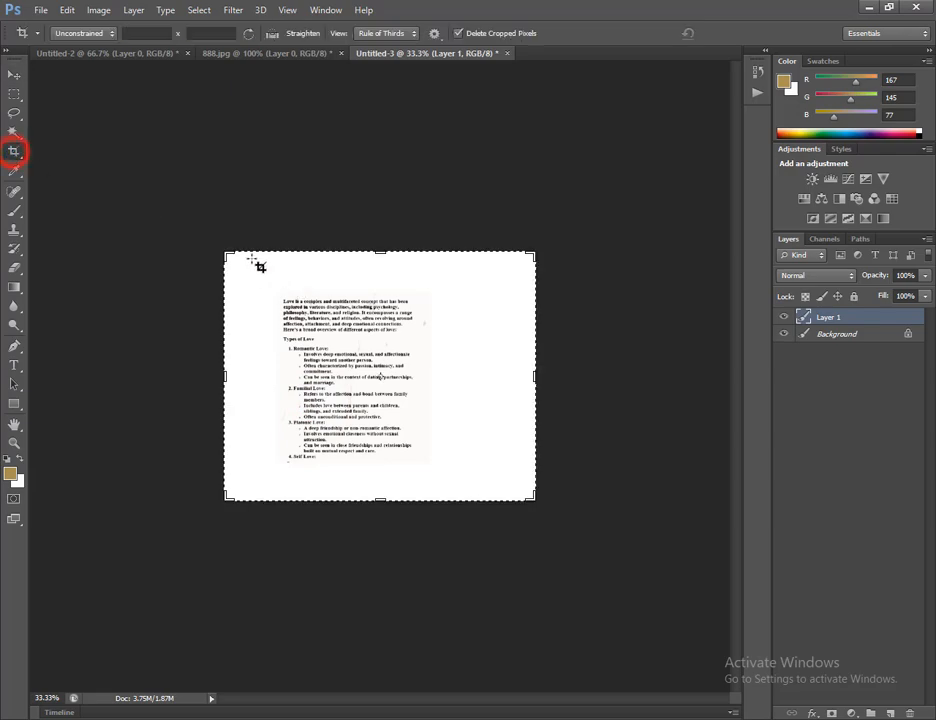
left_click_drag(225, 375, 251, 376)
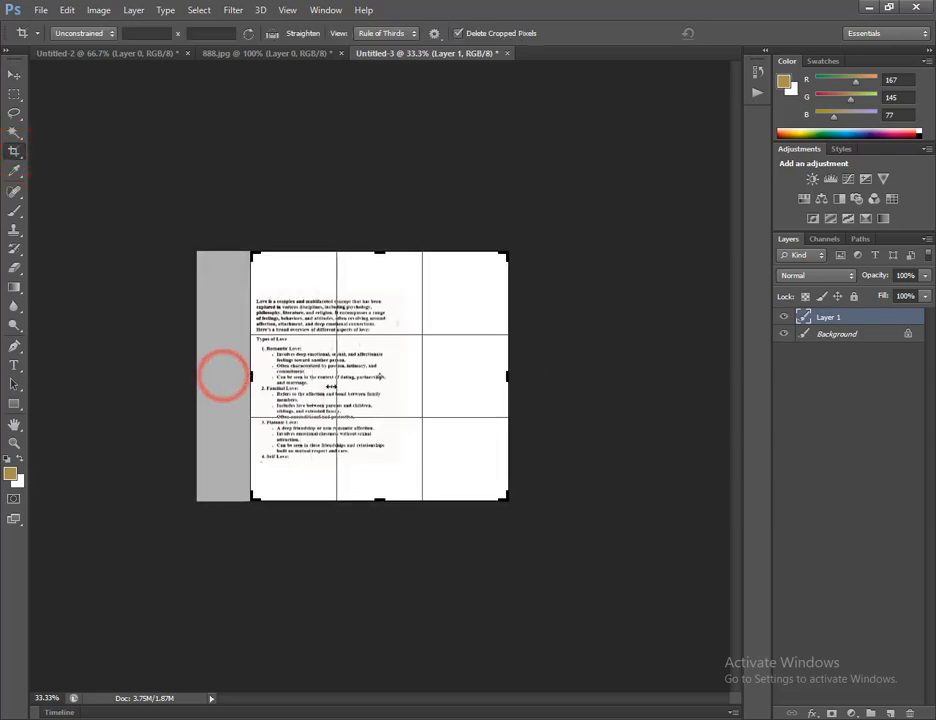
left_click_drag(508, 375, 462, 380)
key("Return")
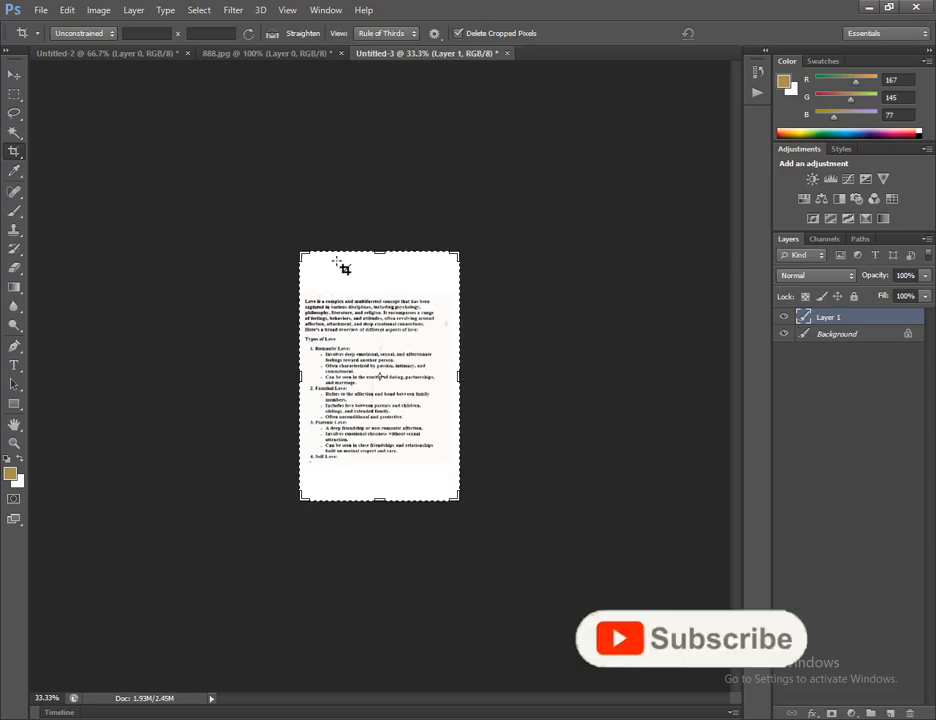
left_click(400, 327)
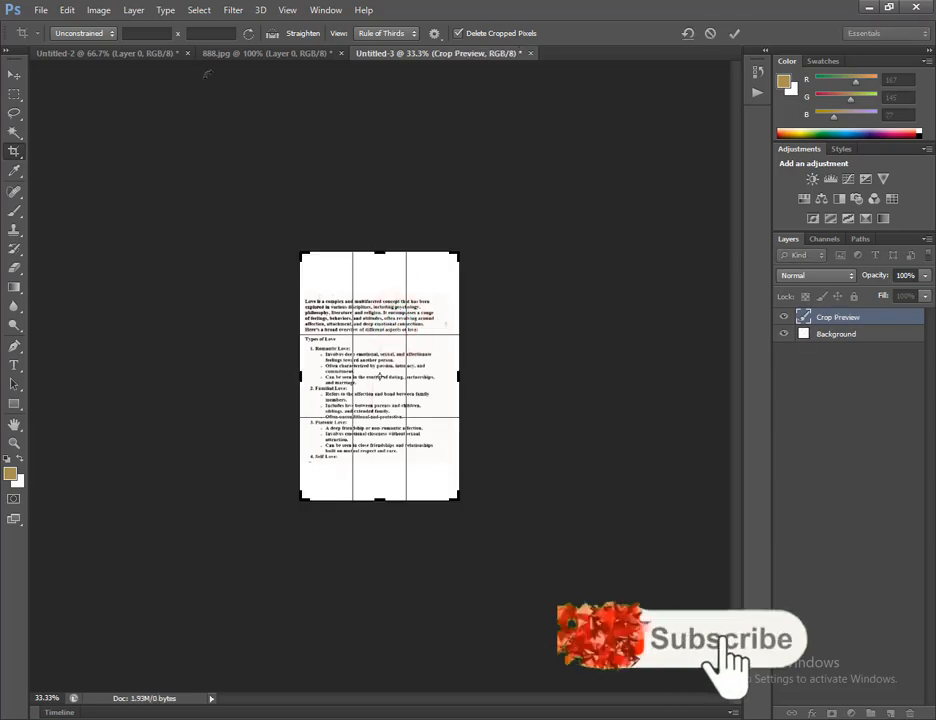
left_click(587, 370)
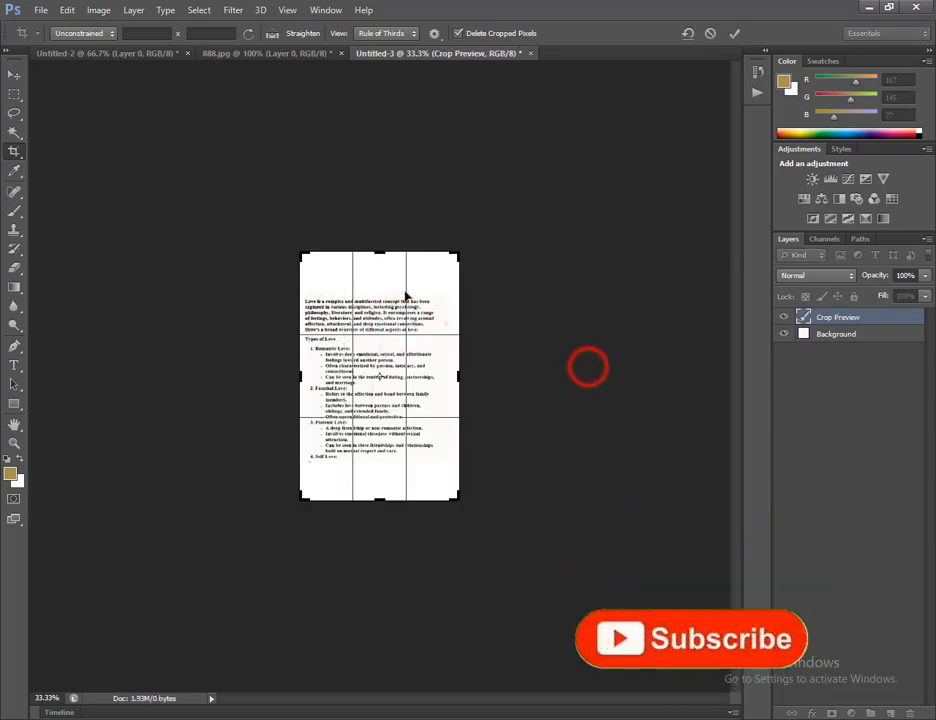
left_click(12, 73)
left_click(416, 279)
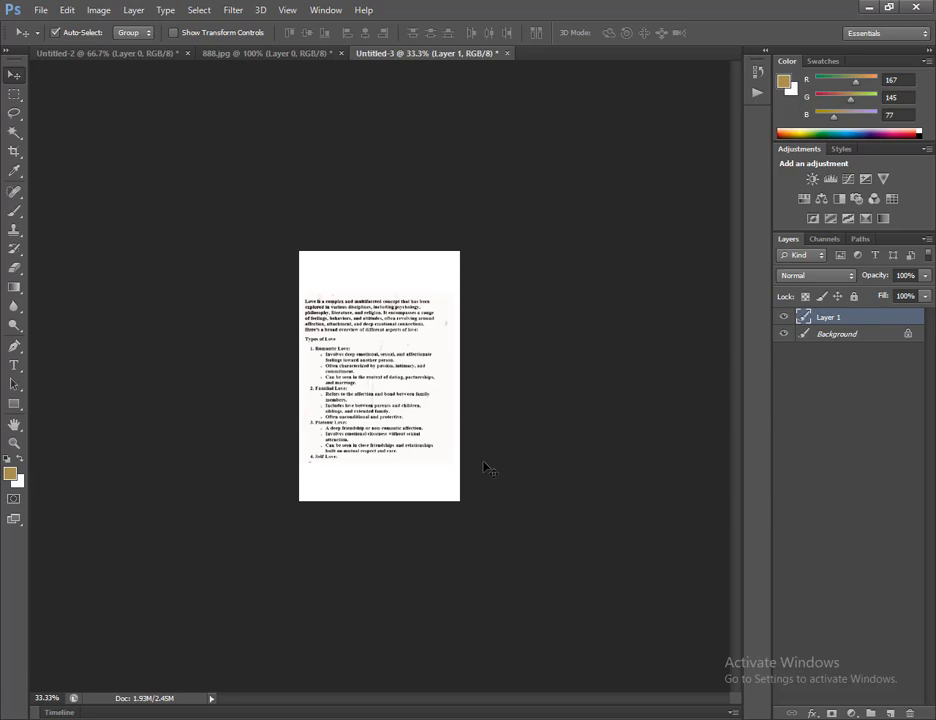
Step: Save the document to the Desktop as a JPEG named 111, with quality 8 (High) and Baseline ("Standard") format
key("ctrl+shift+s")
left_click(435, 411)
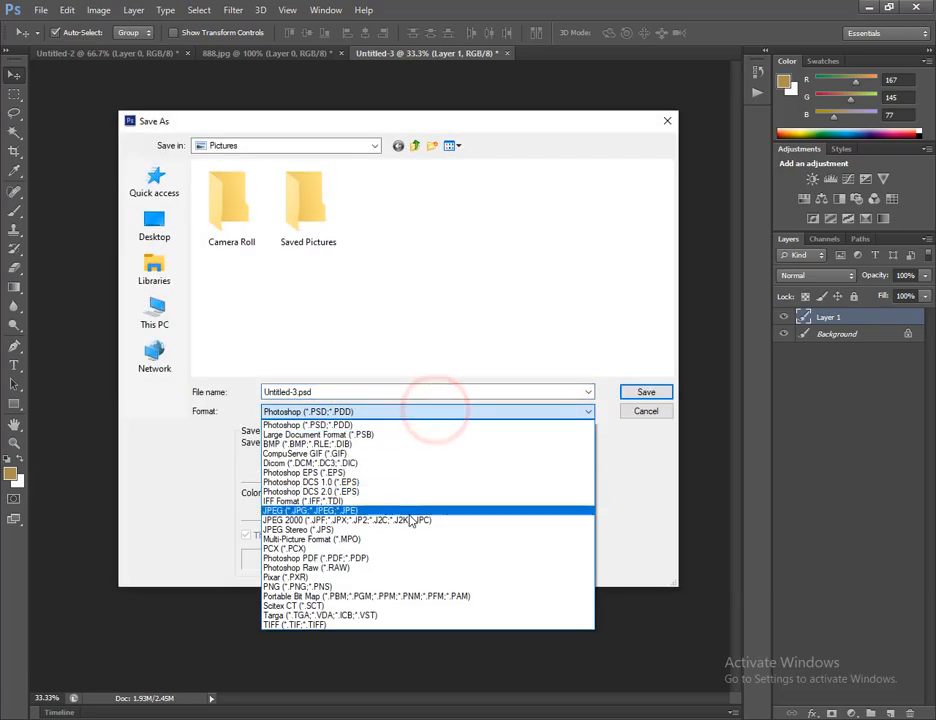
left_click(408, 510)
left_click(398, 397)
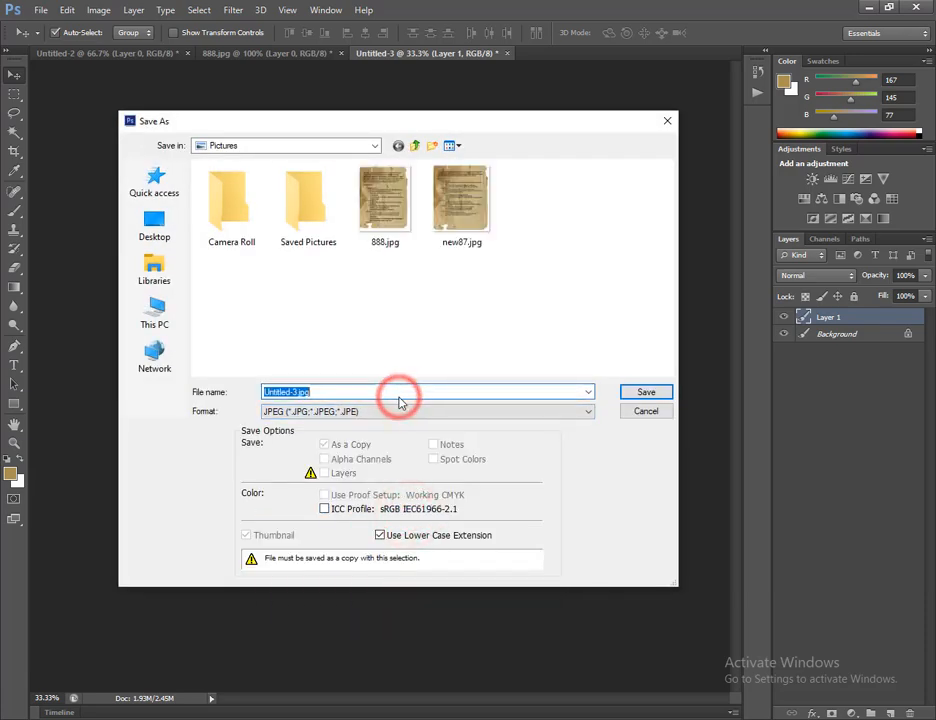
type("11")
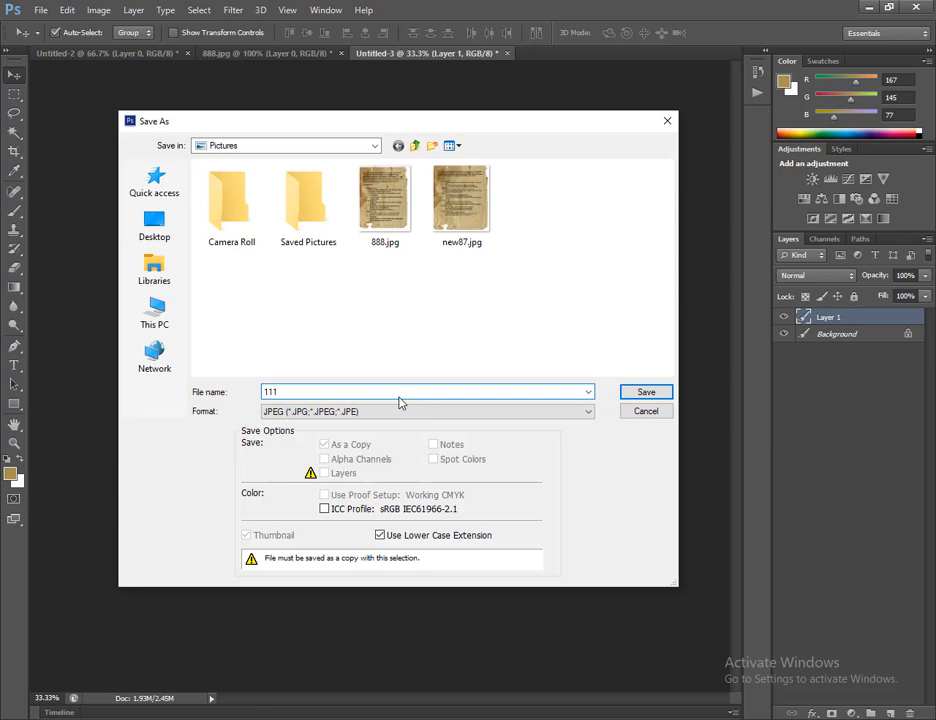
type("1")
left_click(152, 224)
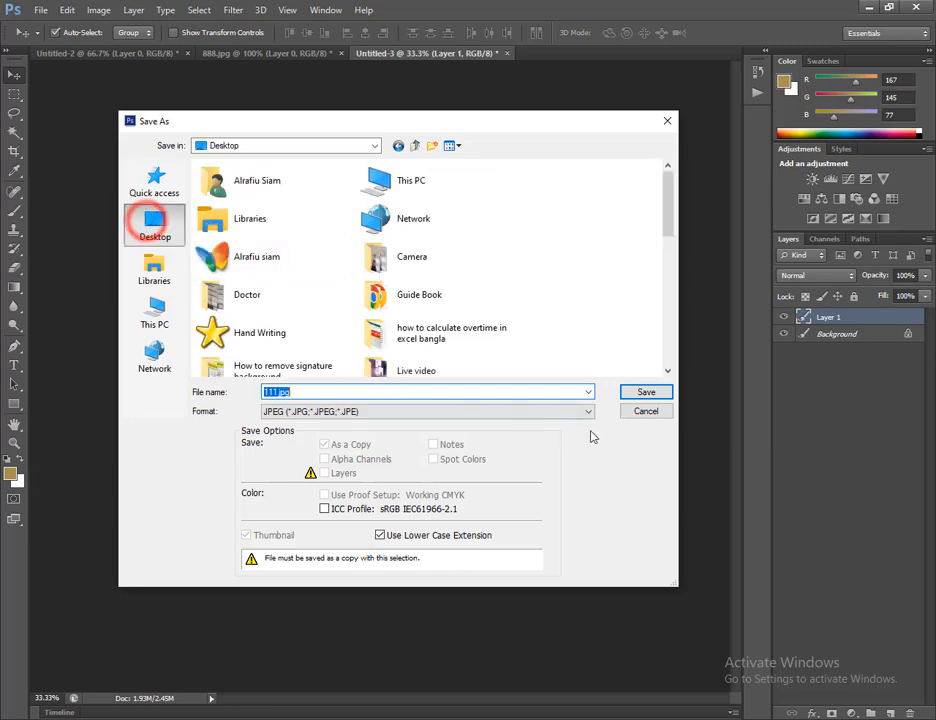
left_click(637, 391)
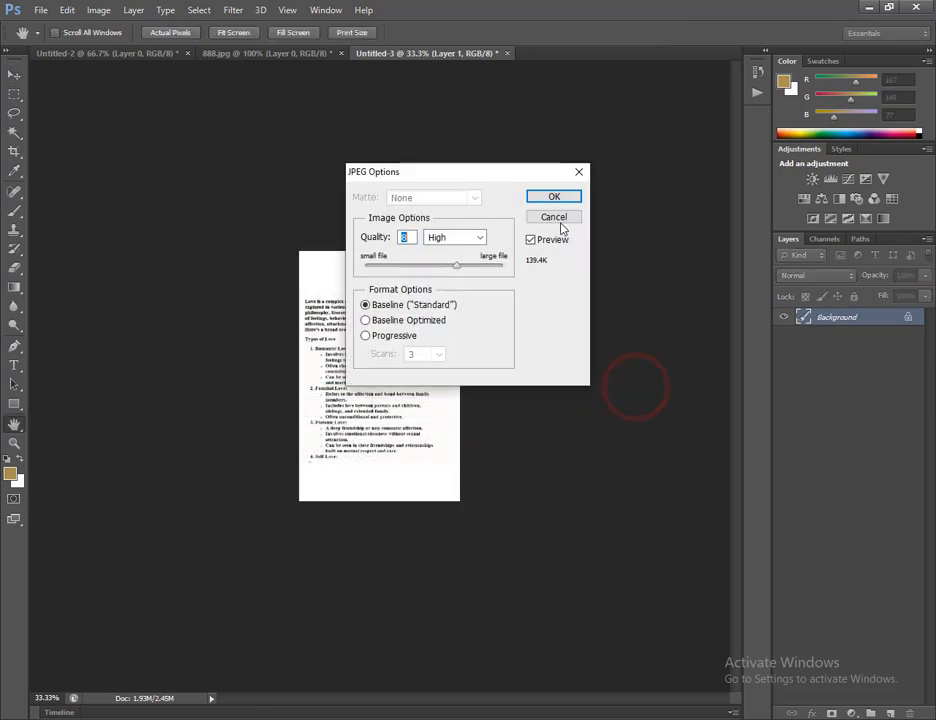
left_click(566, 197)
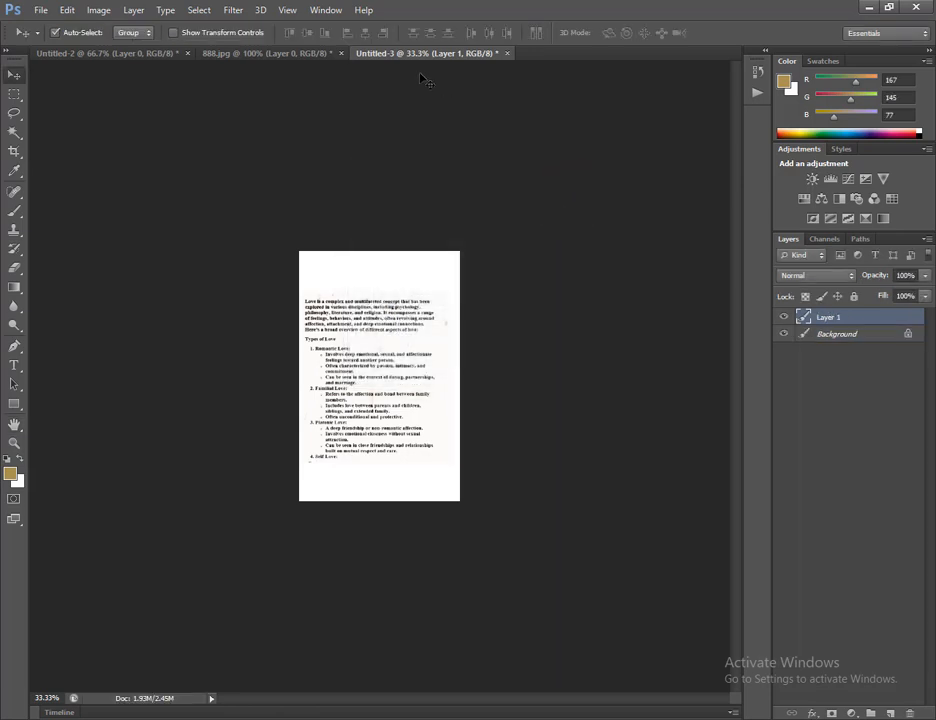
Step: Open the saved 111.jpg from the desktop and inspect it in a maximized image viewer
key("super+d")
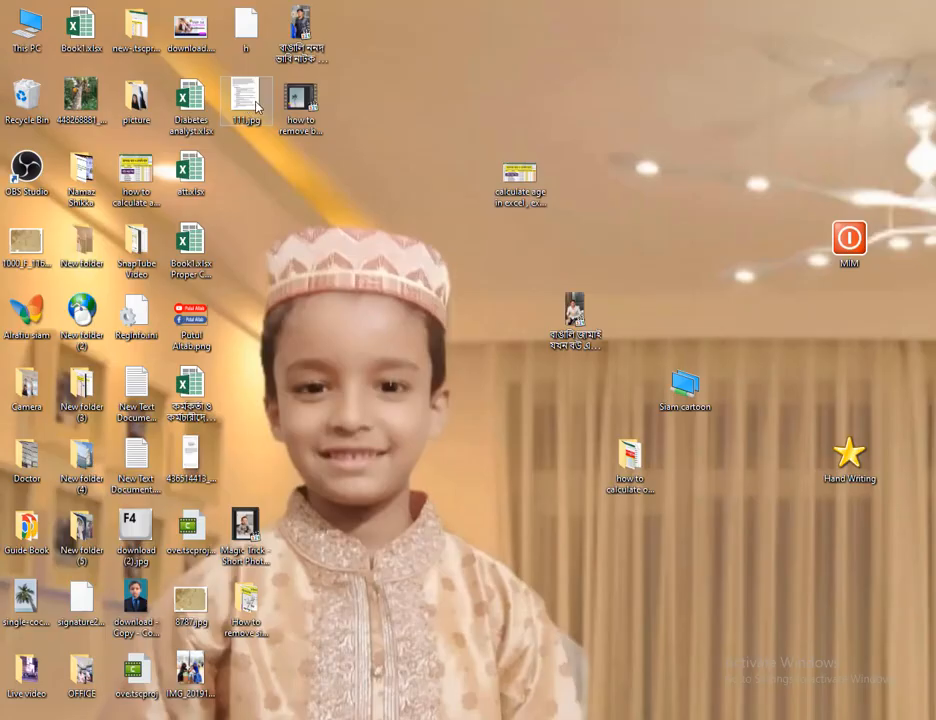
double_click(256, 104)
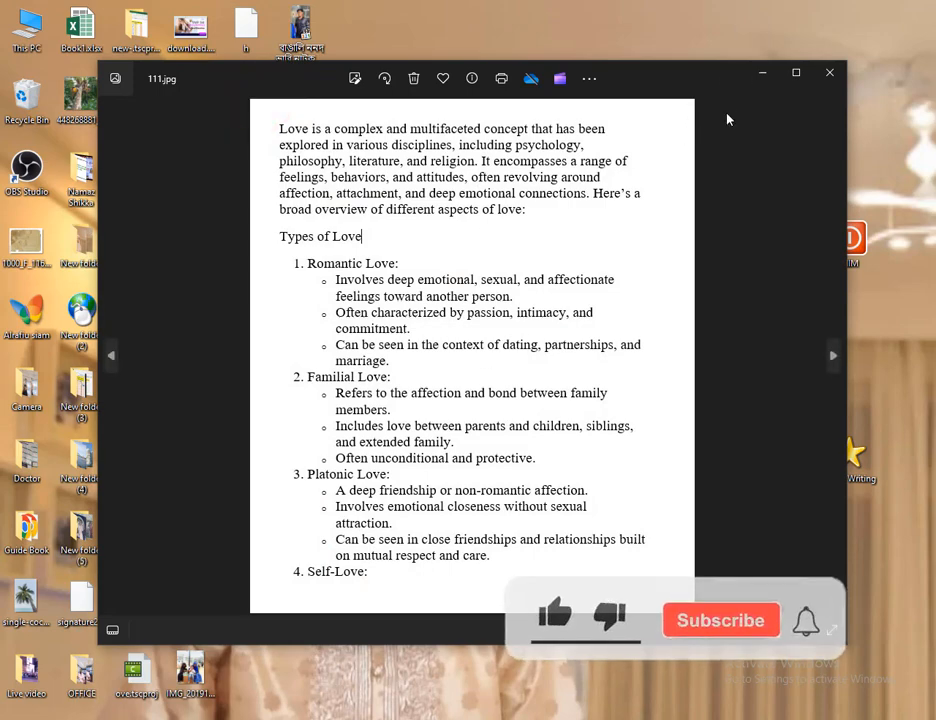
left_click(796, 70)
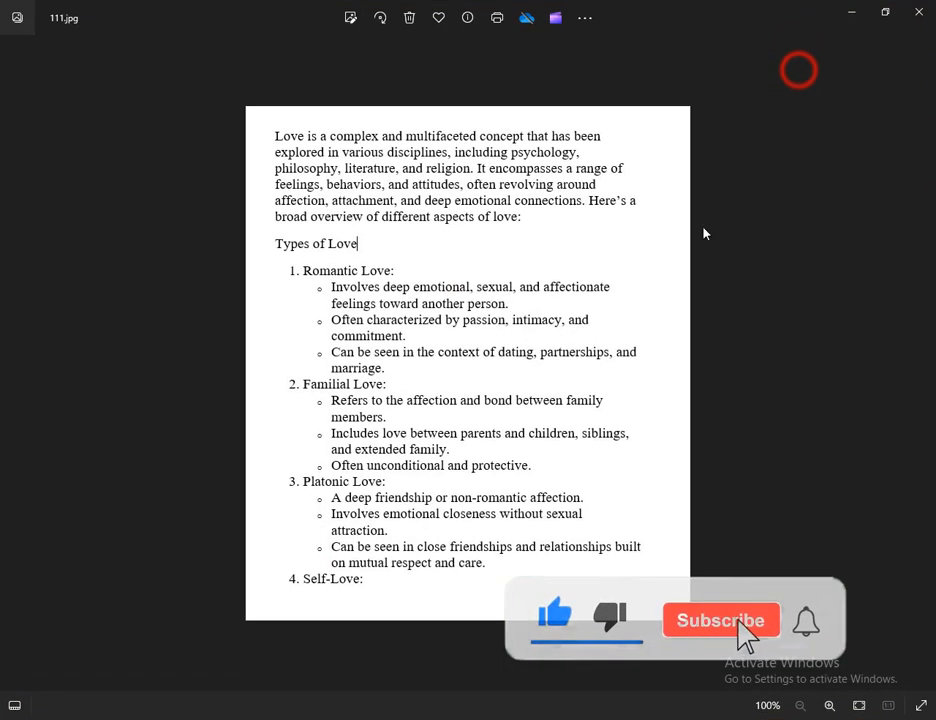